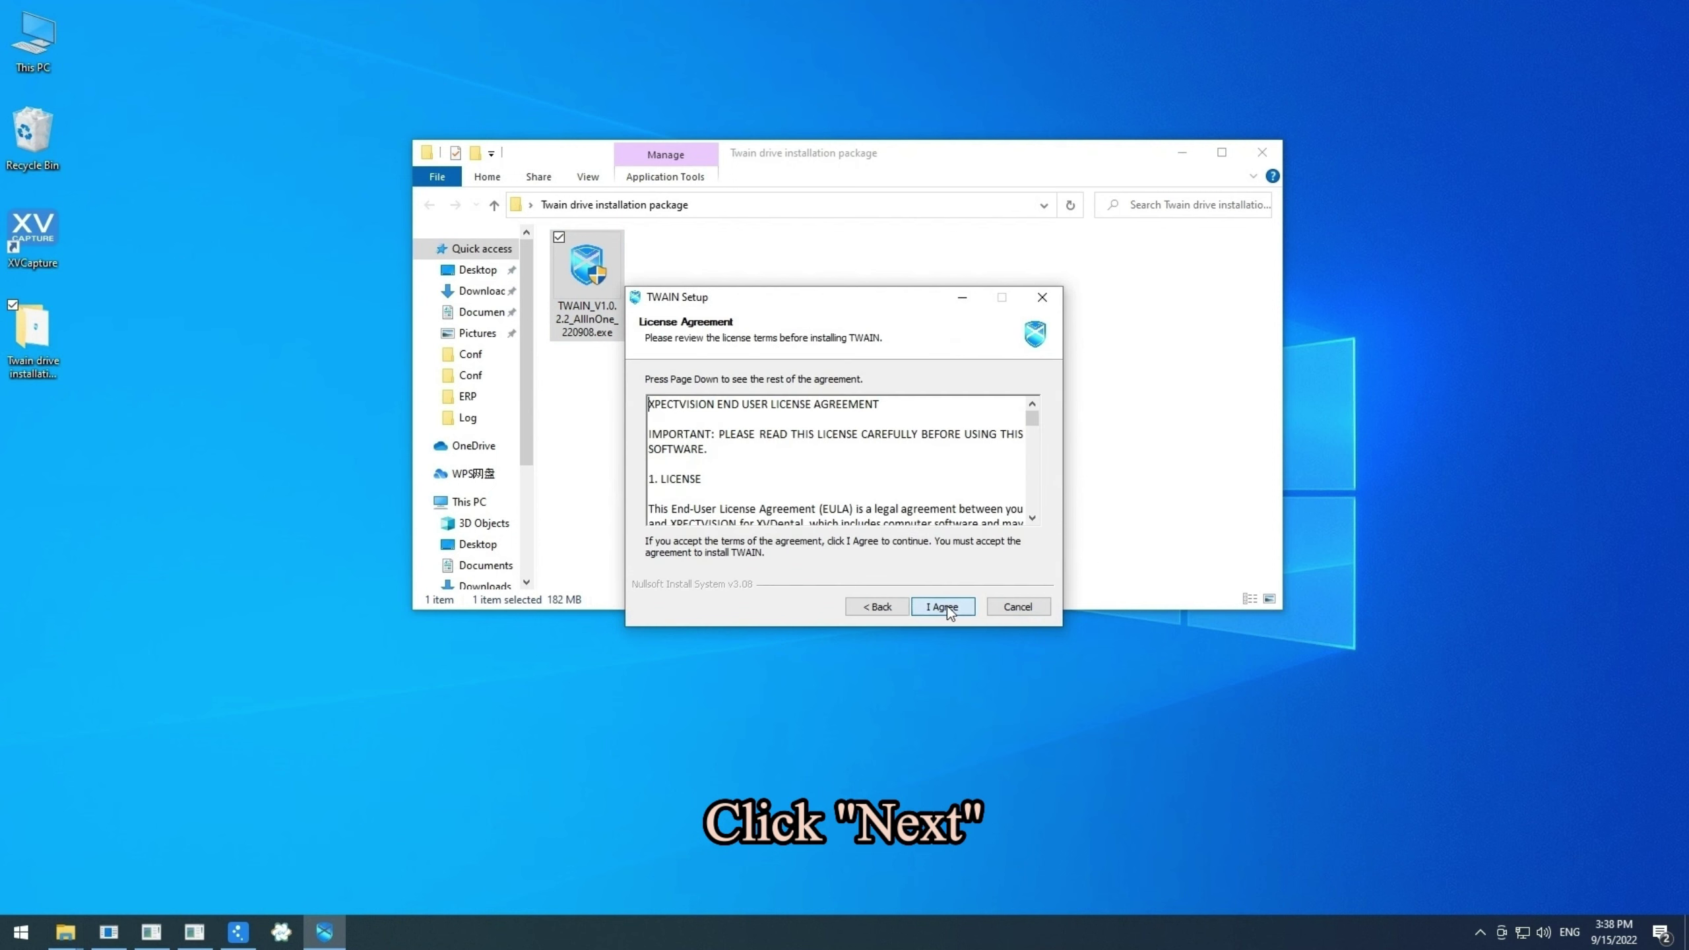
- Accept the TWAIN license, install the driver to C:\Program Files (x86)\TWAIN, finish the setup and skip the calibration file import
{"action": "left_click", "coordinate": [944, 606]}
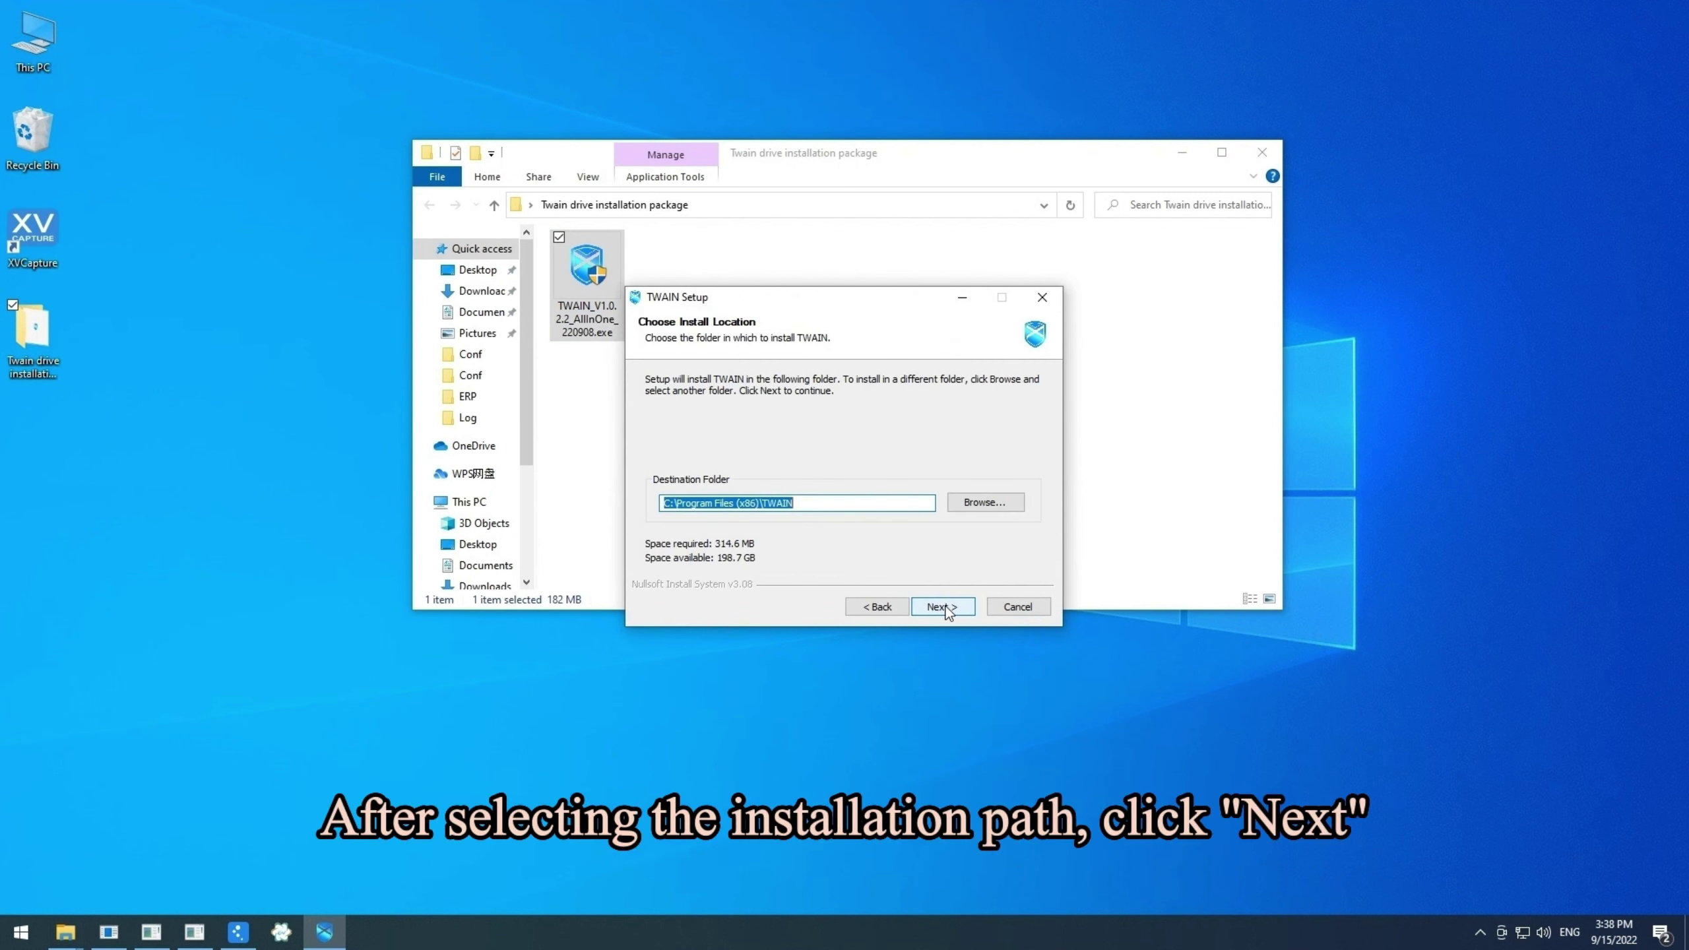
{"action": "left_click", "coordinate": [943, 606]}
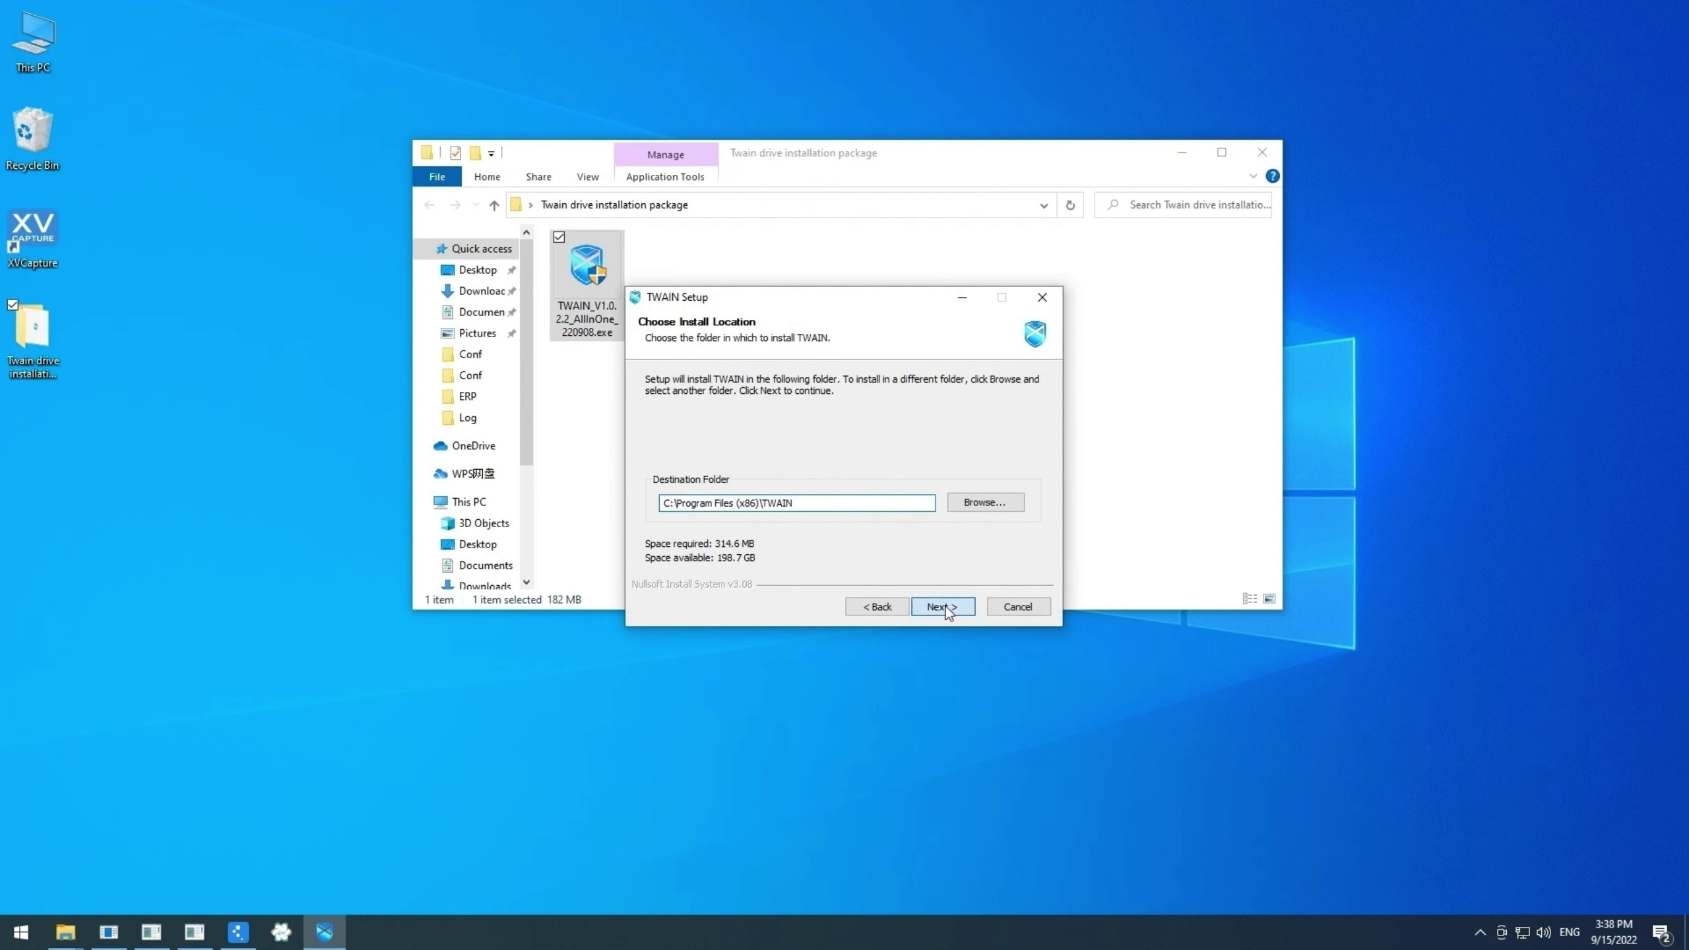
{"action": "left_click", "coordinate": [945, 607]}
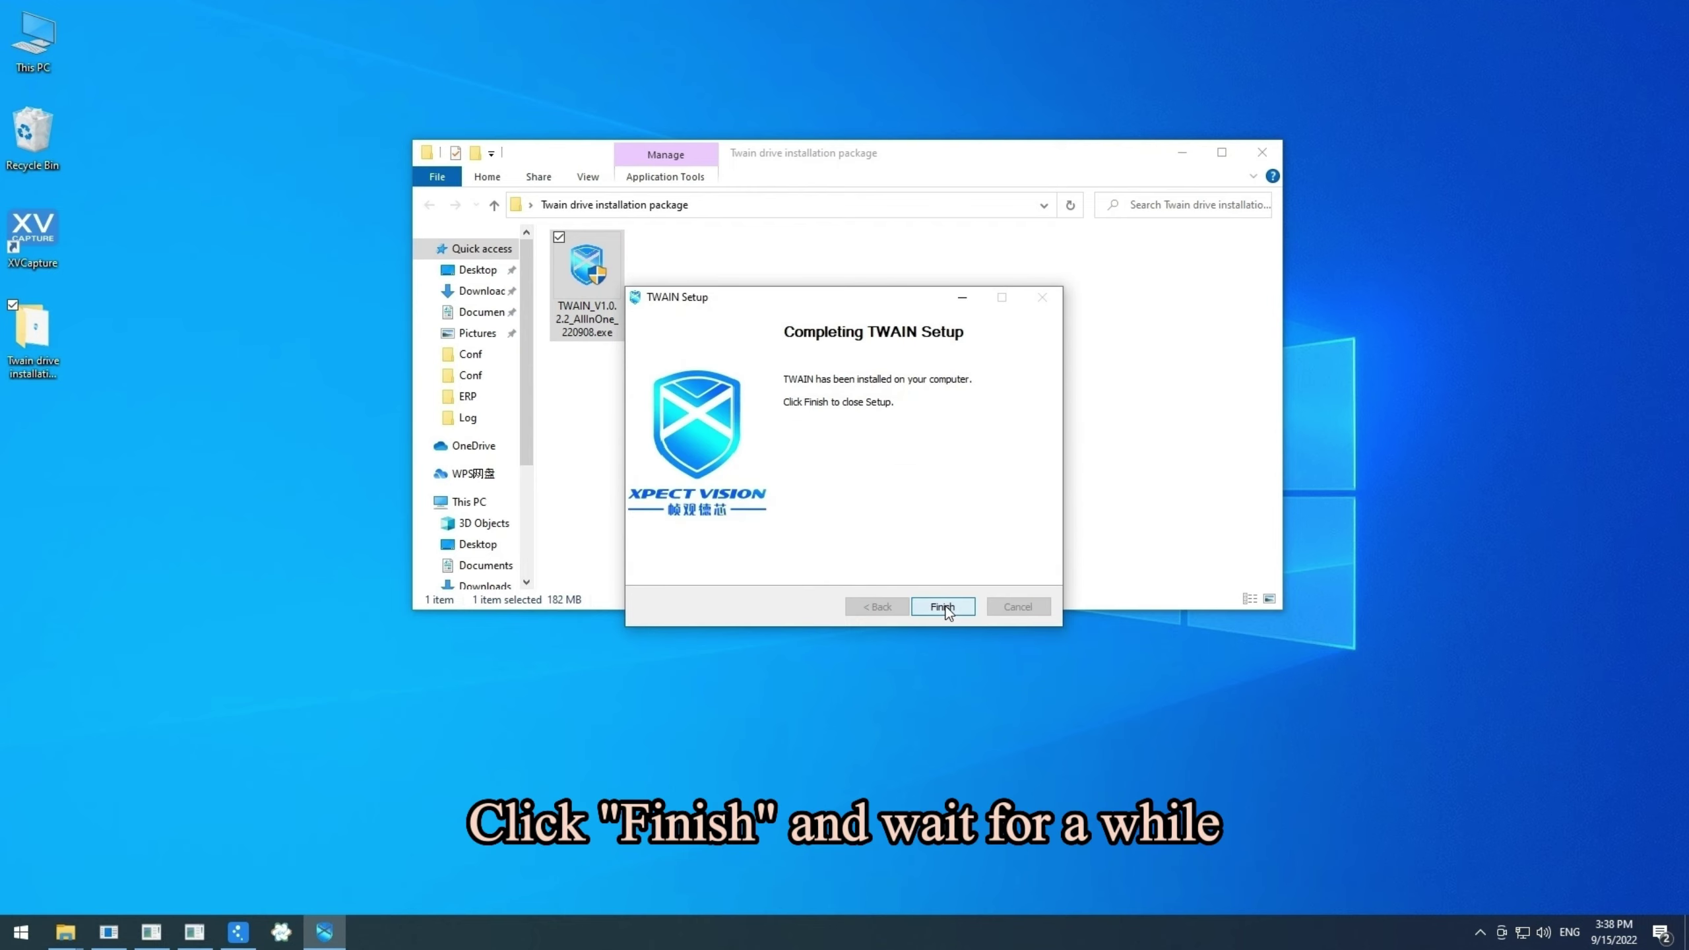
{"action": "left_click", "coordinate": [942, 606]}
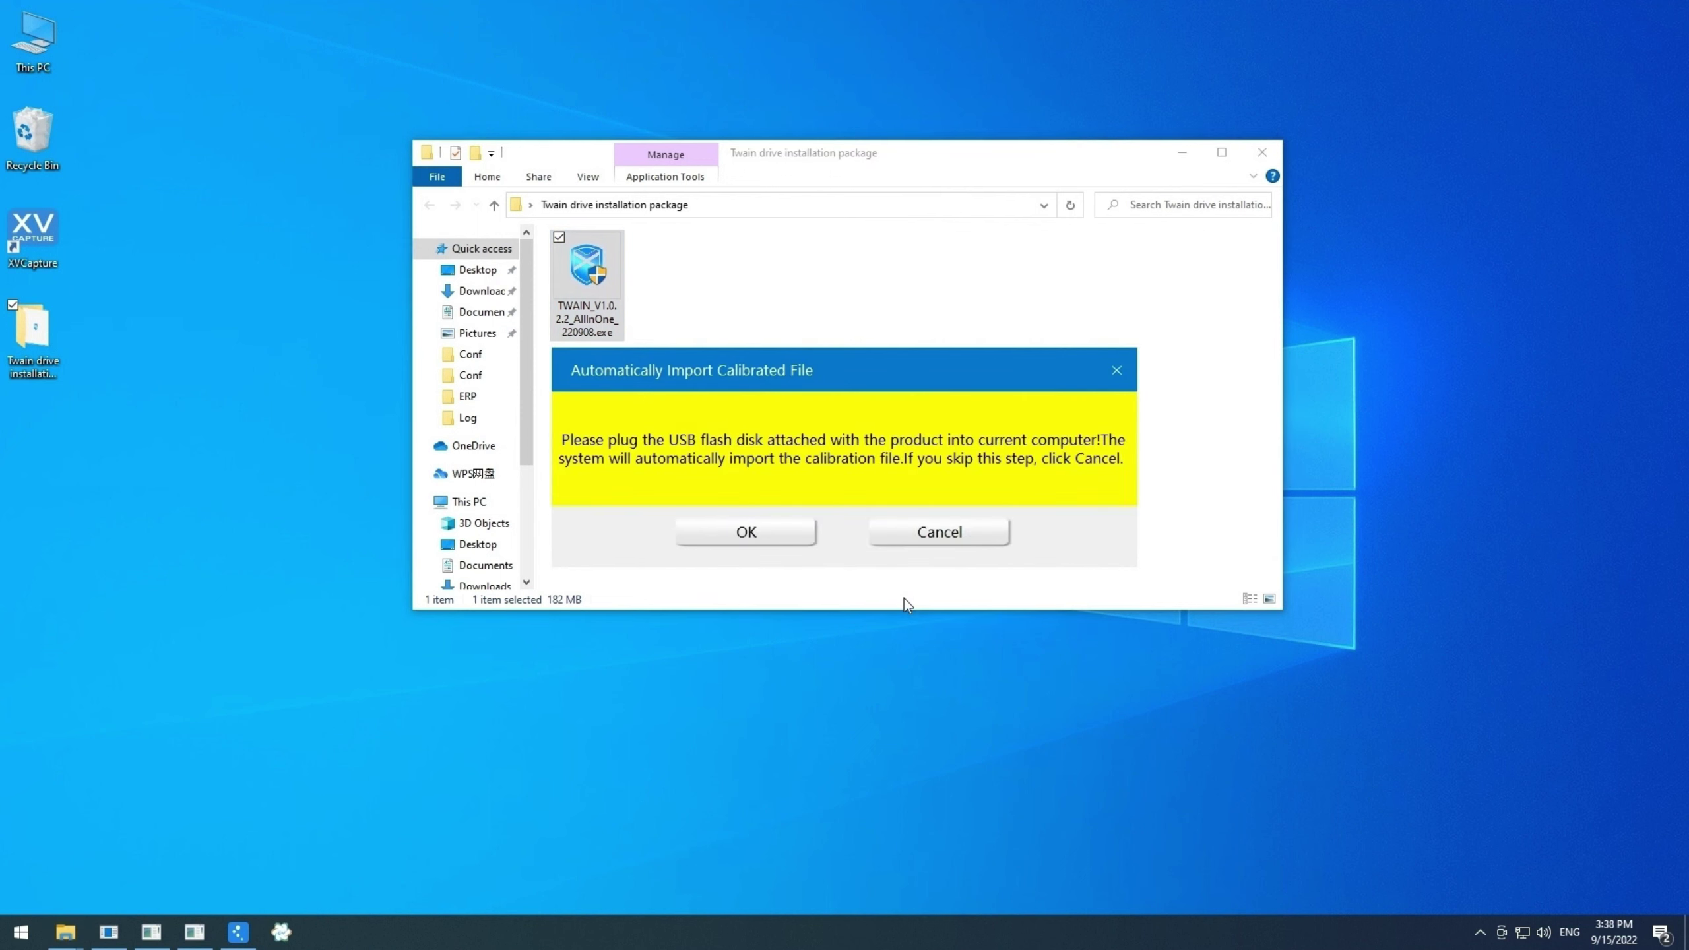
{"action": "left_click", "coordinate": [940, 530]}
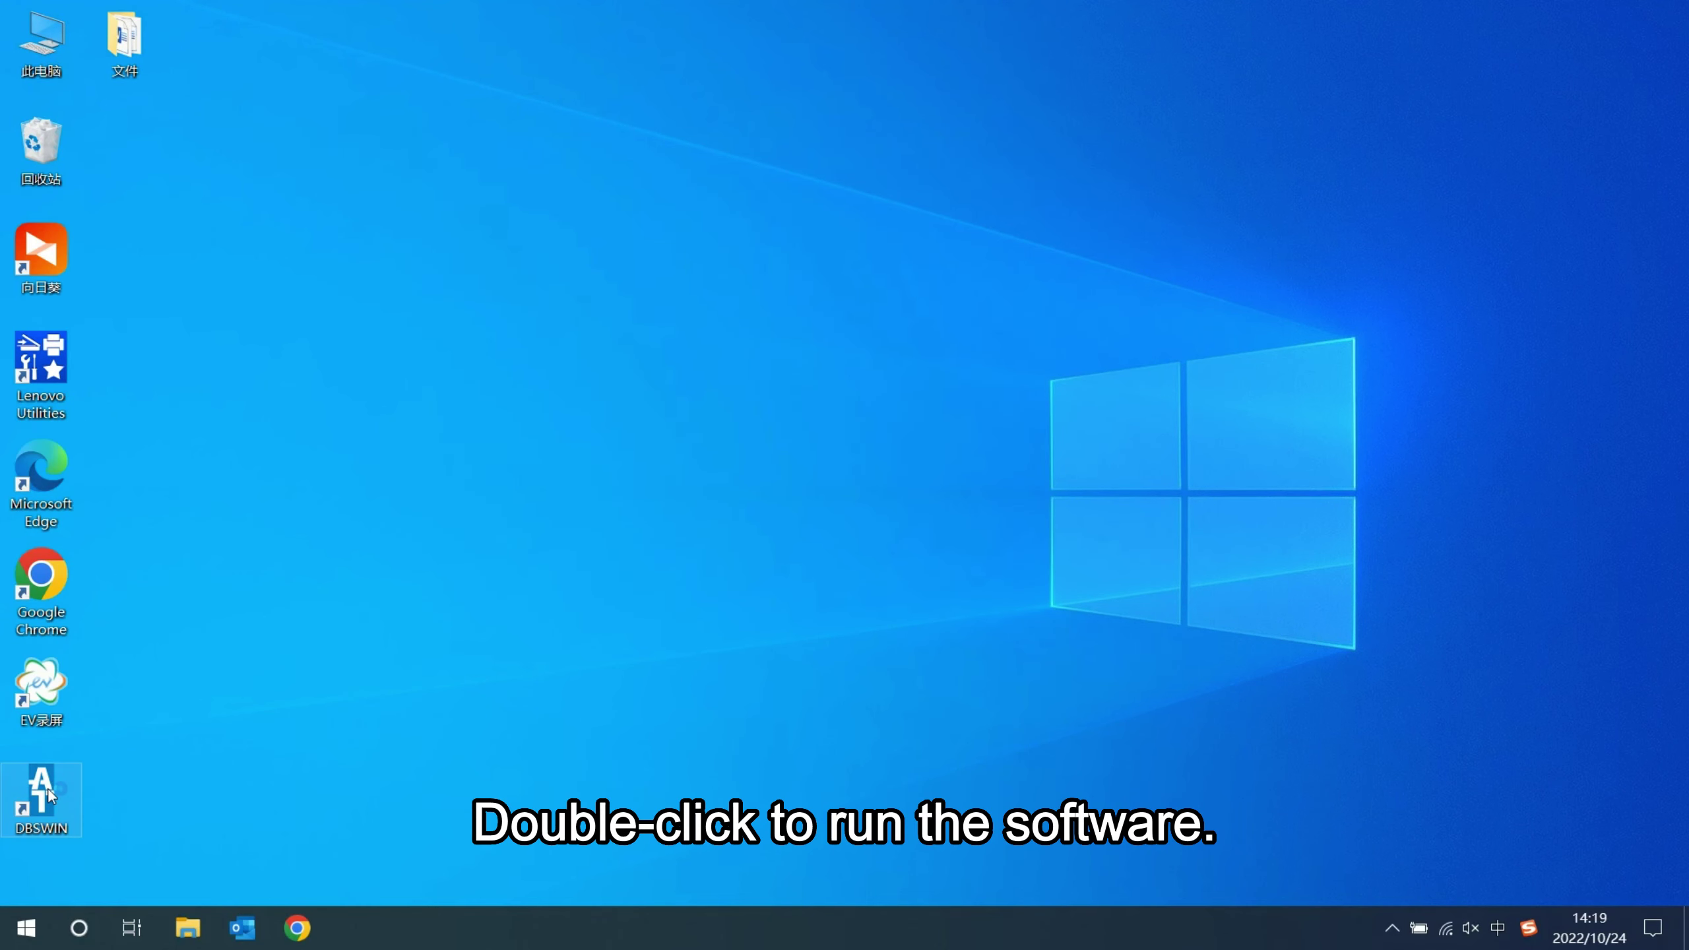
- Launch DBSWIN, log in as the Standard user and decline registering the software
{"action": "double_click", "coordinate": [48, 789]}
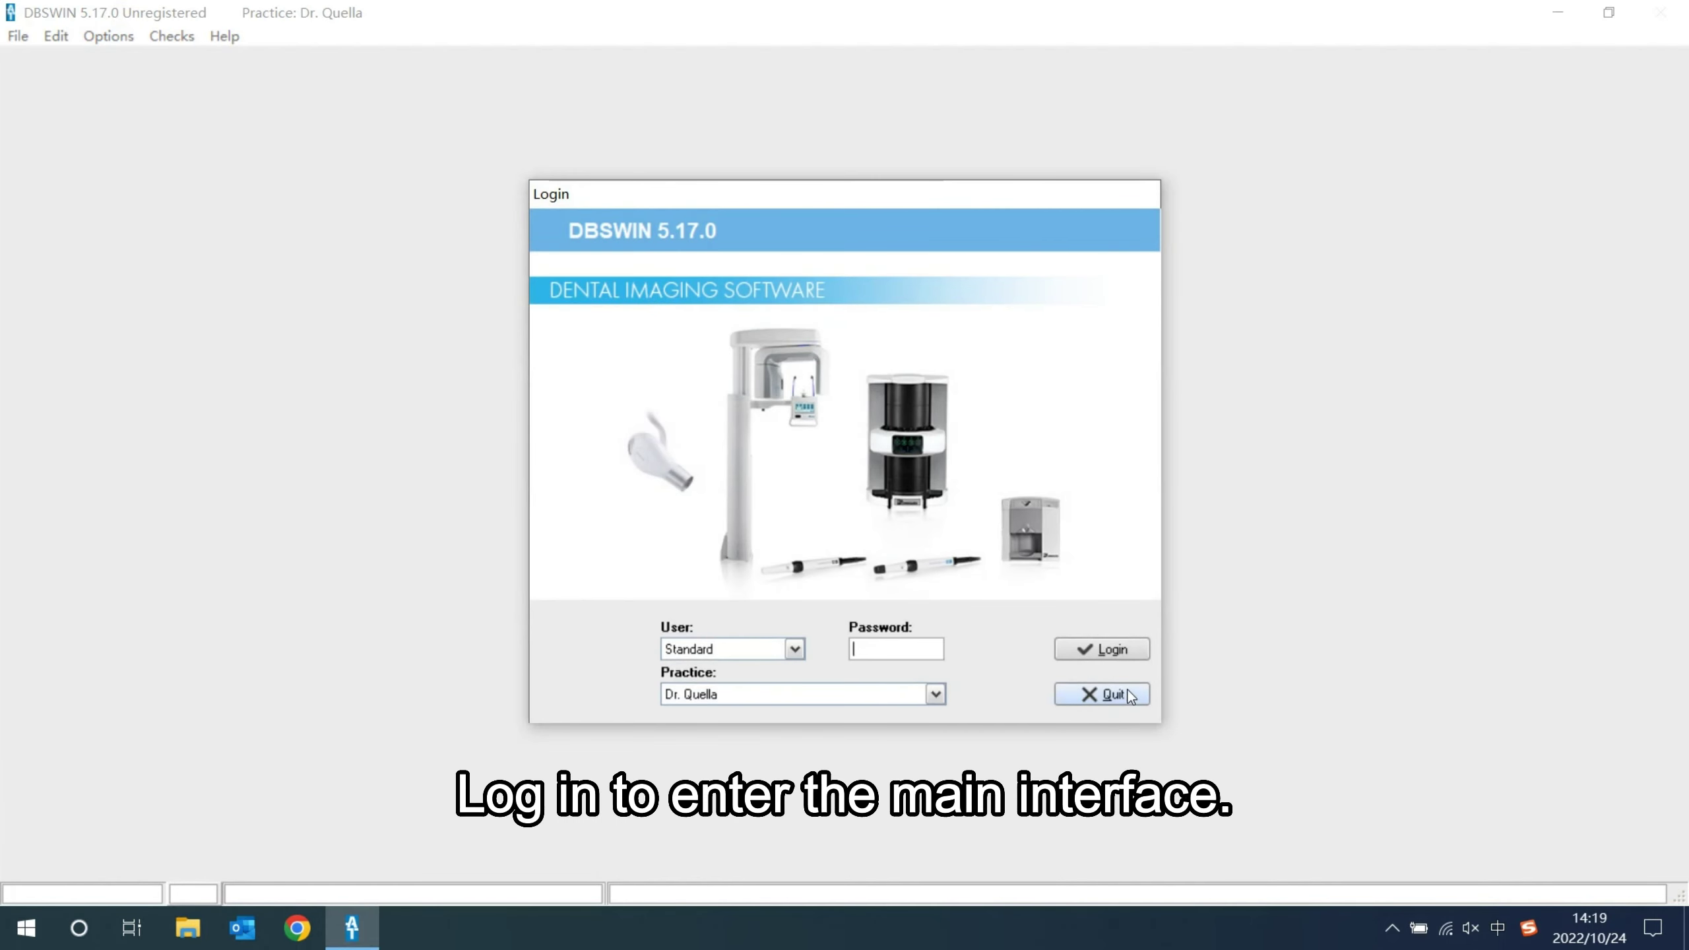
{"action": "left_click", "coordinate": [1118, 653]}
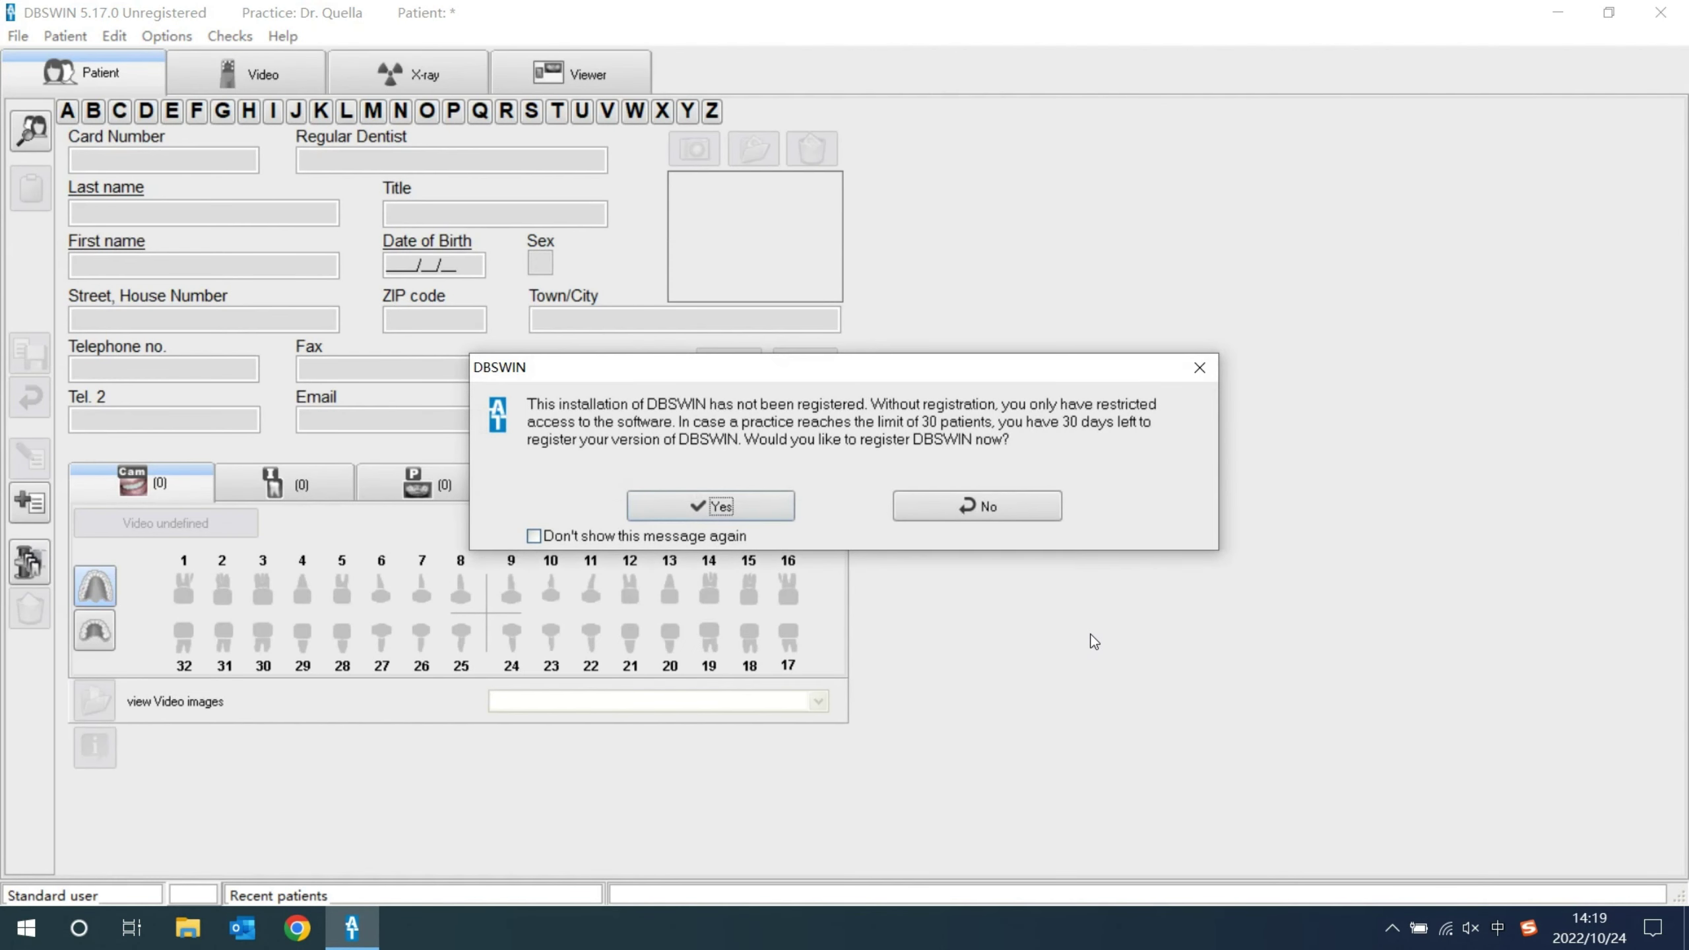
{"action": "left_click", "coordinate": [997, 511]}
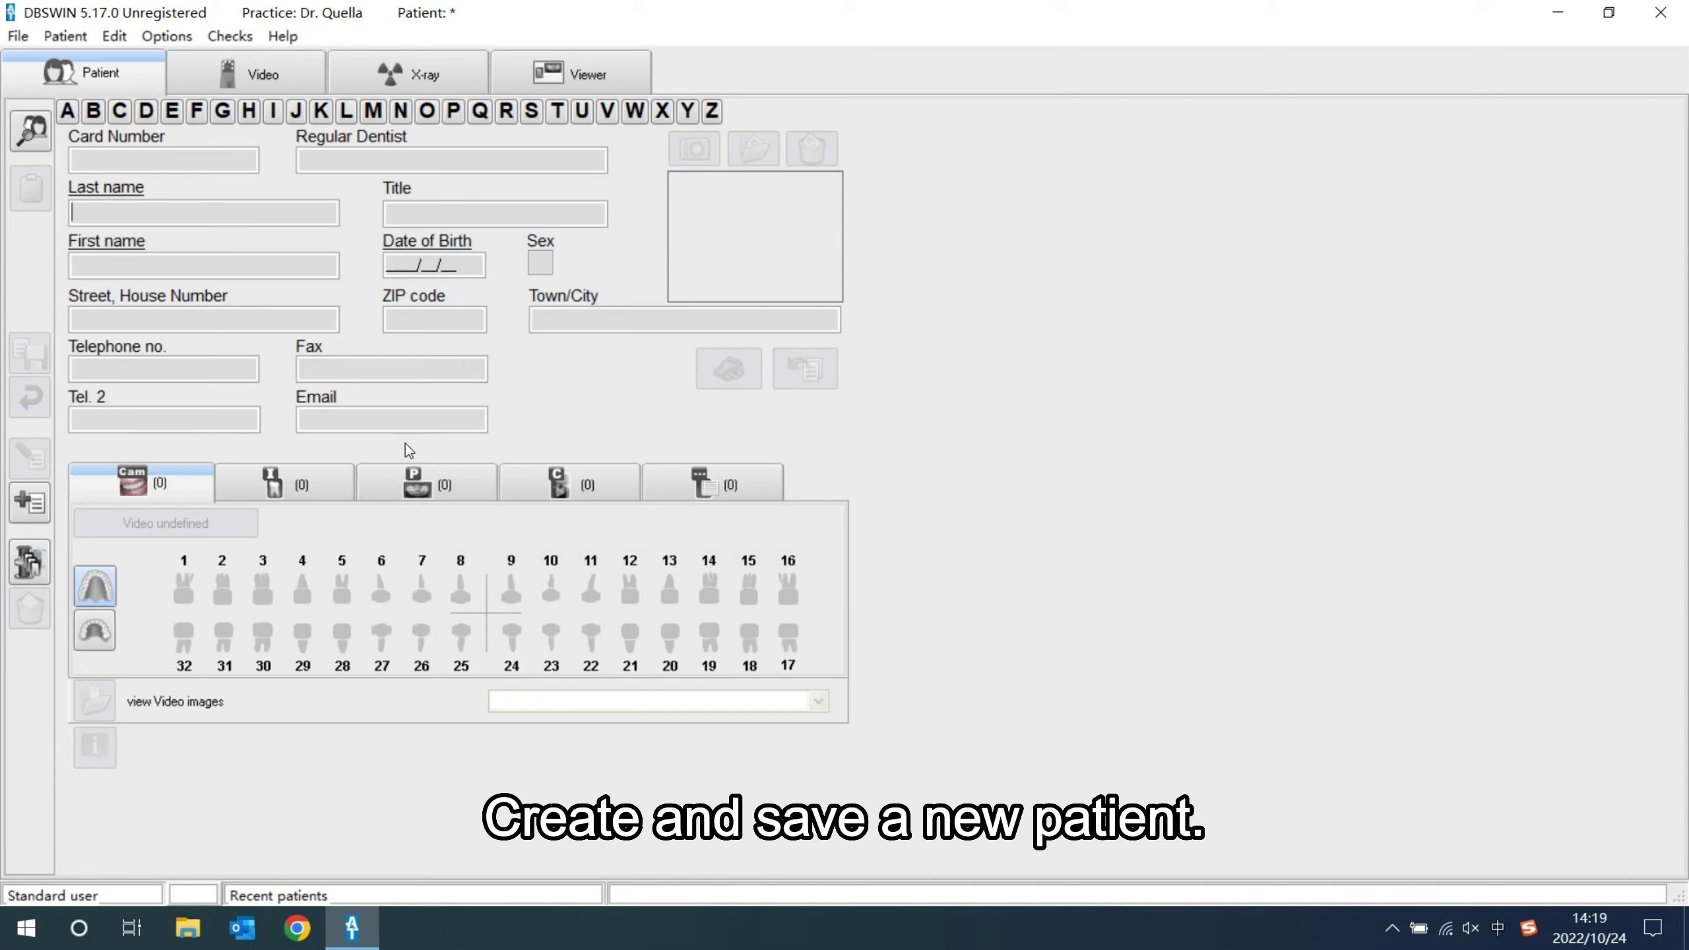
- Create and save a new patient record with the card number, last name, first name and date of birth filled in
{"action": "left_click", "coordinate": [31, 514]}
{"action": "type", "text": "123456"}
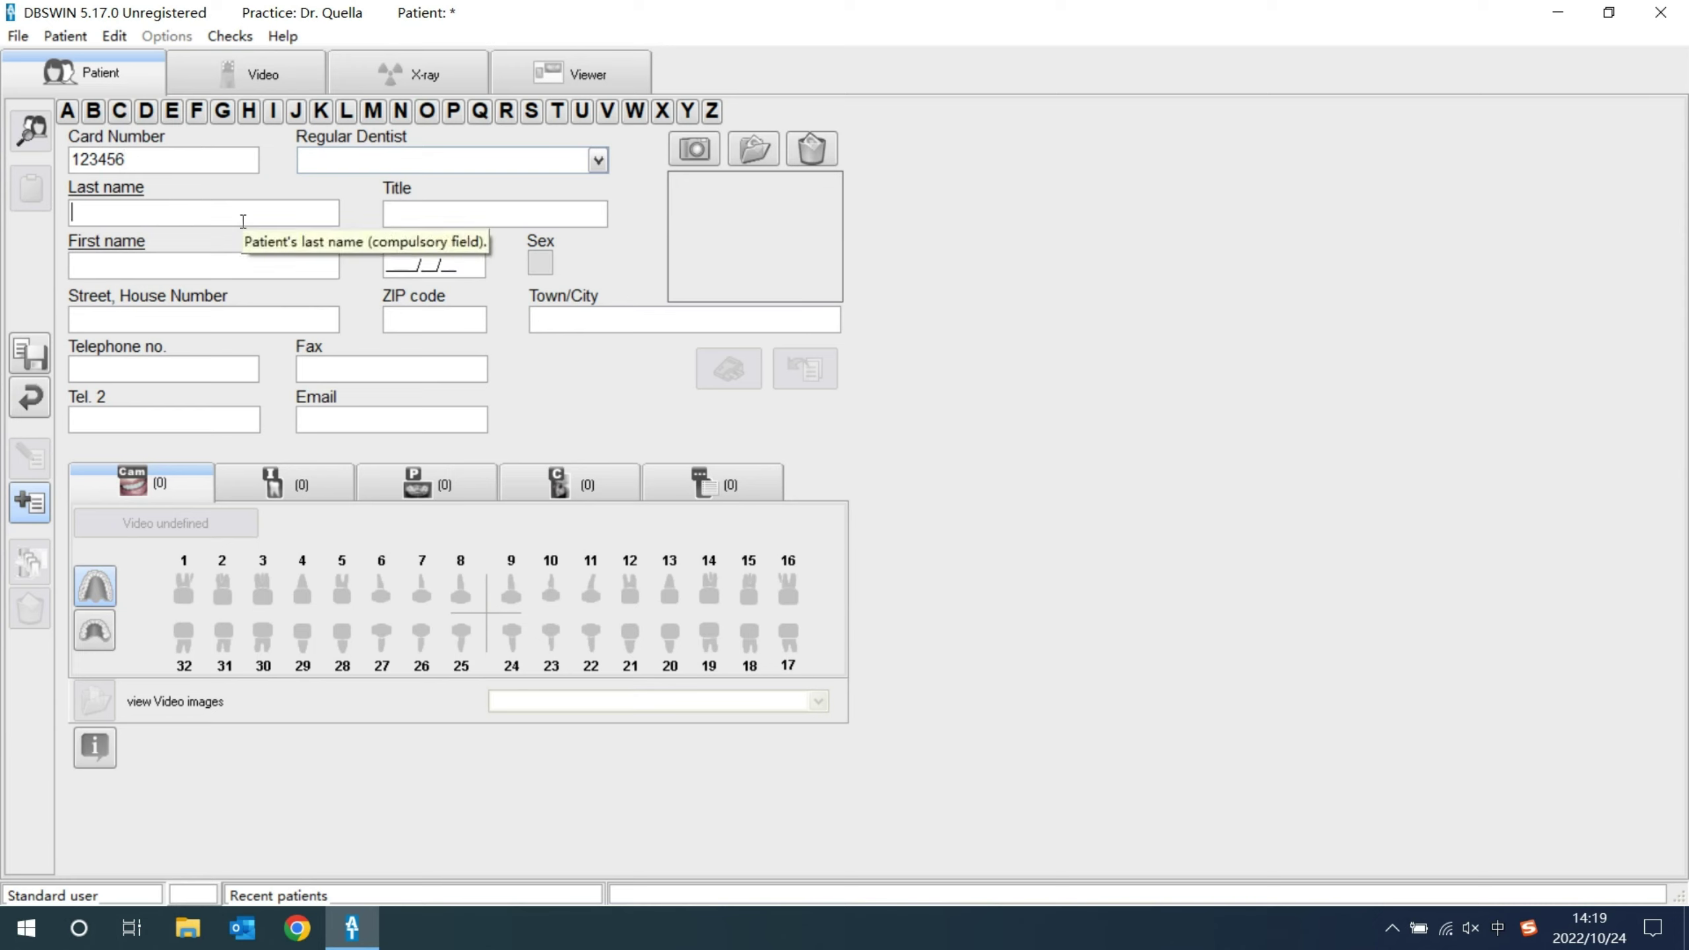
{"action": "left_click", "coordinate": [244, 213]}
{"action": "type", "text": "PATIENT"}
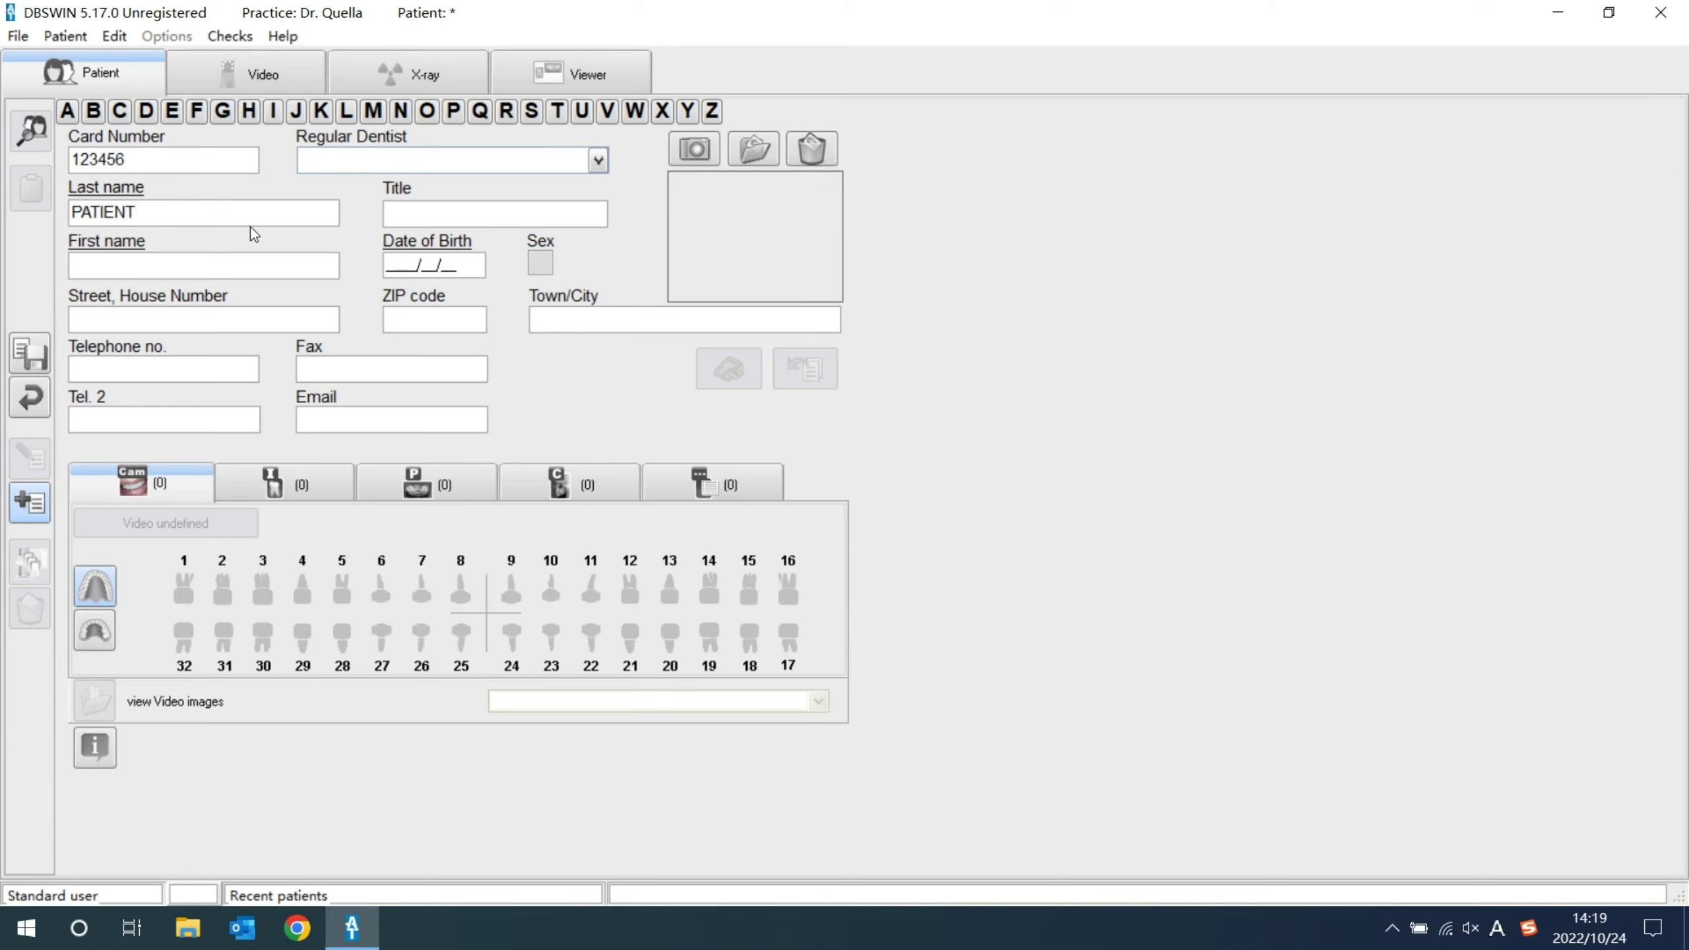
{"action": "type", "text": "PATIENT"}
{"action": "left_click", "coordinate": [397, 264]}
{"action": "type", "text": "20221024"}
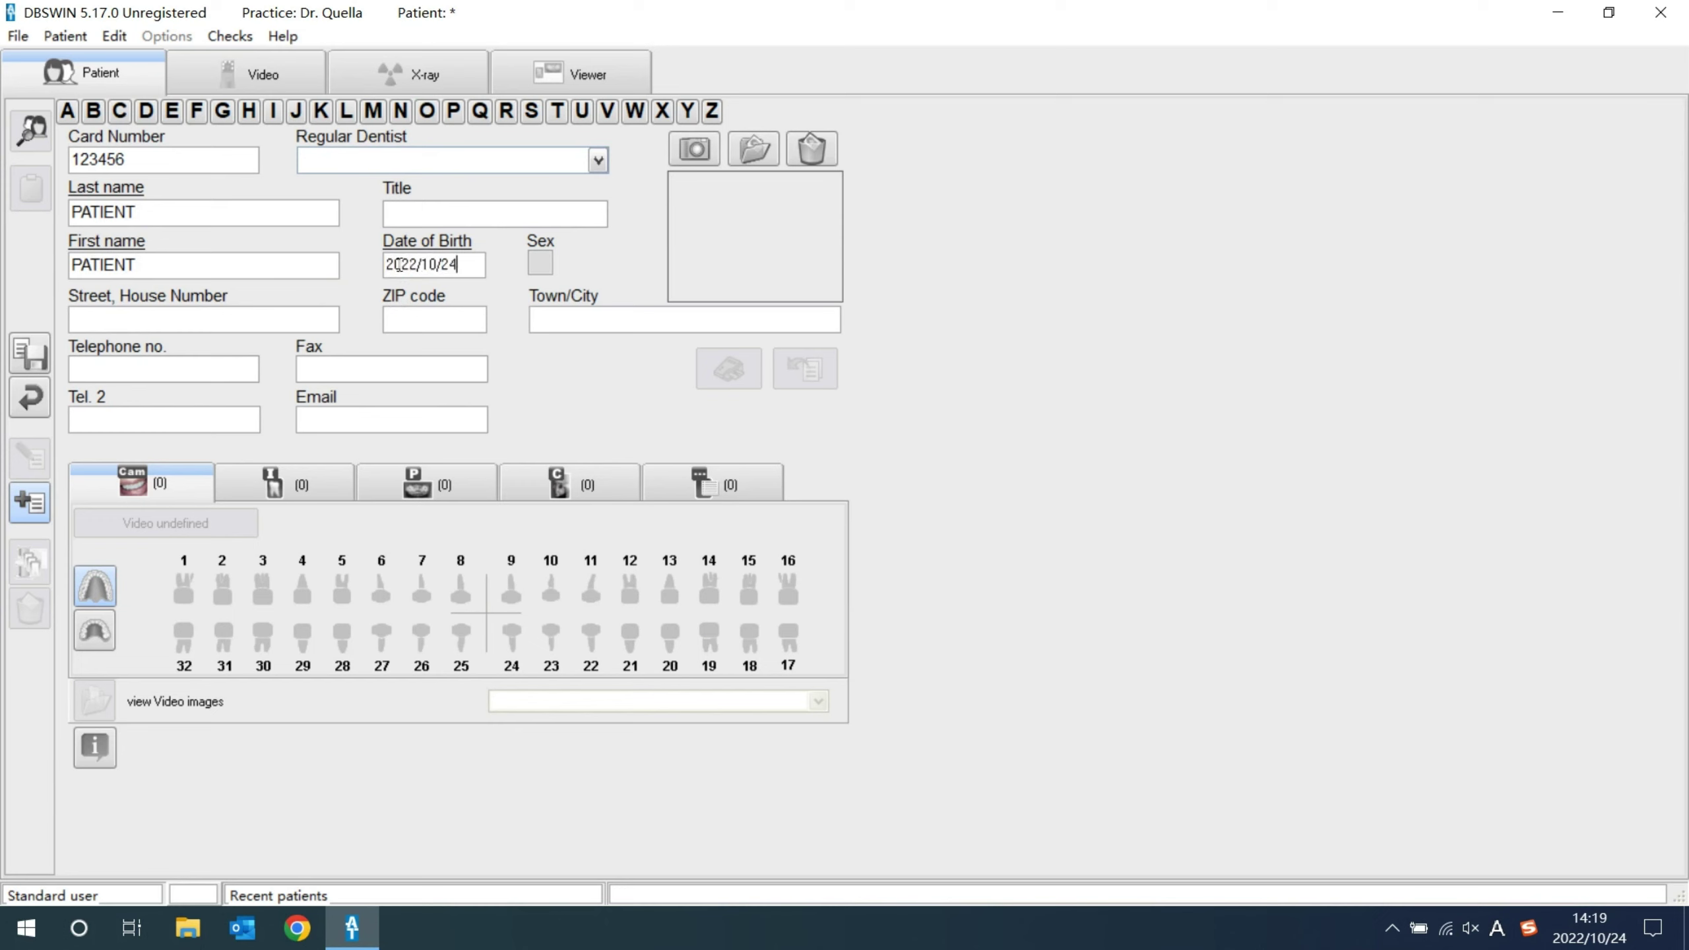
{"action": "left_click", "coordinate": [66, 36]}
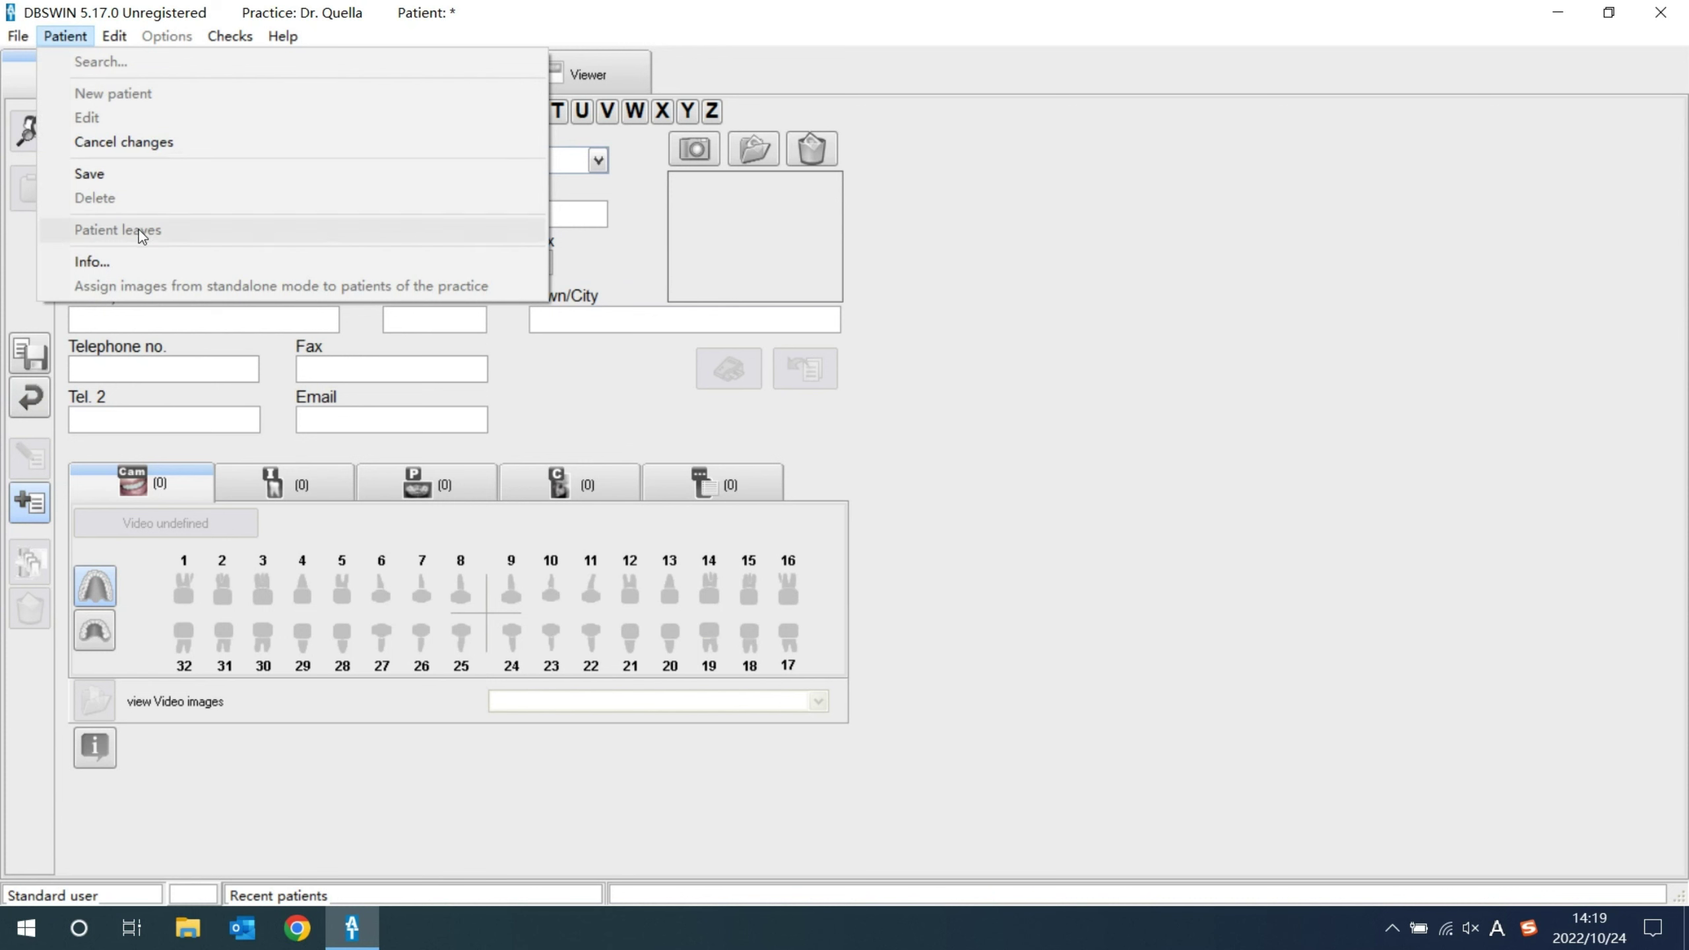
{"action": "left_click", "coordinate": [132, 174]}
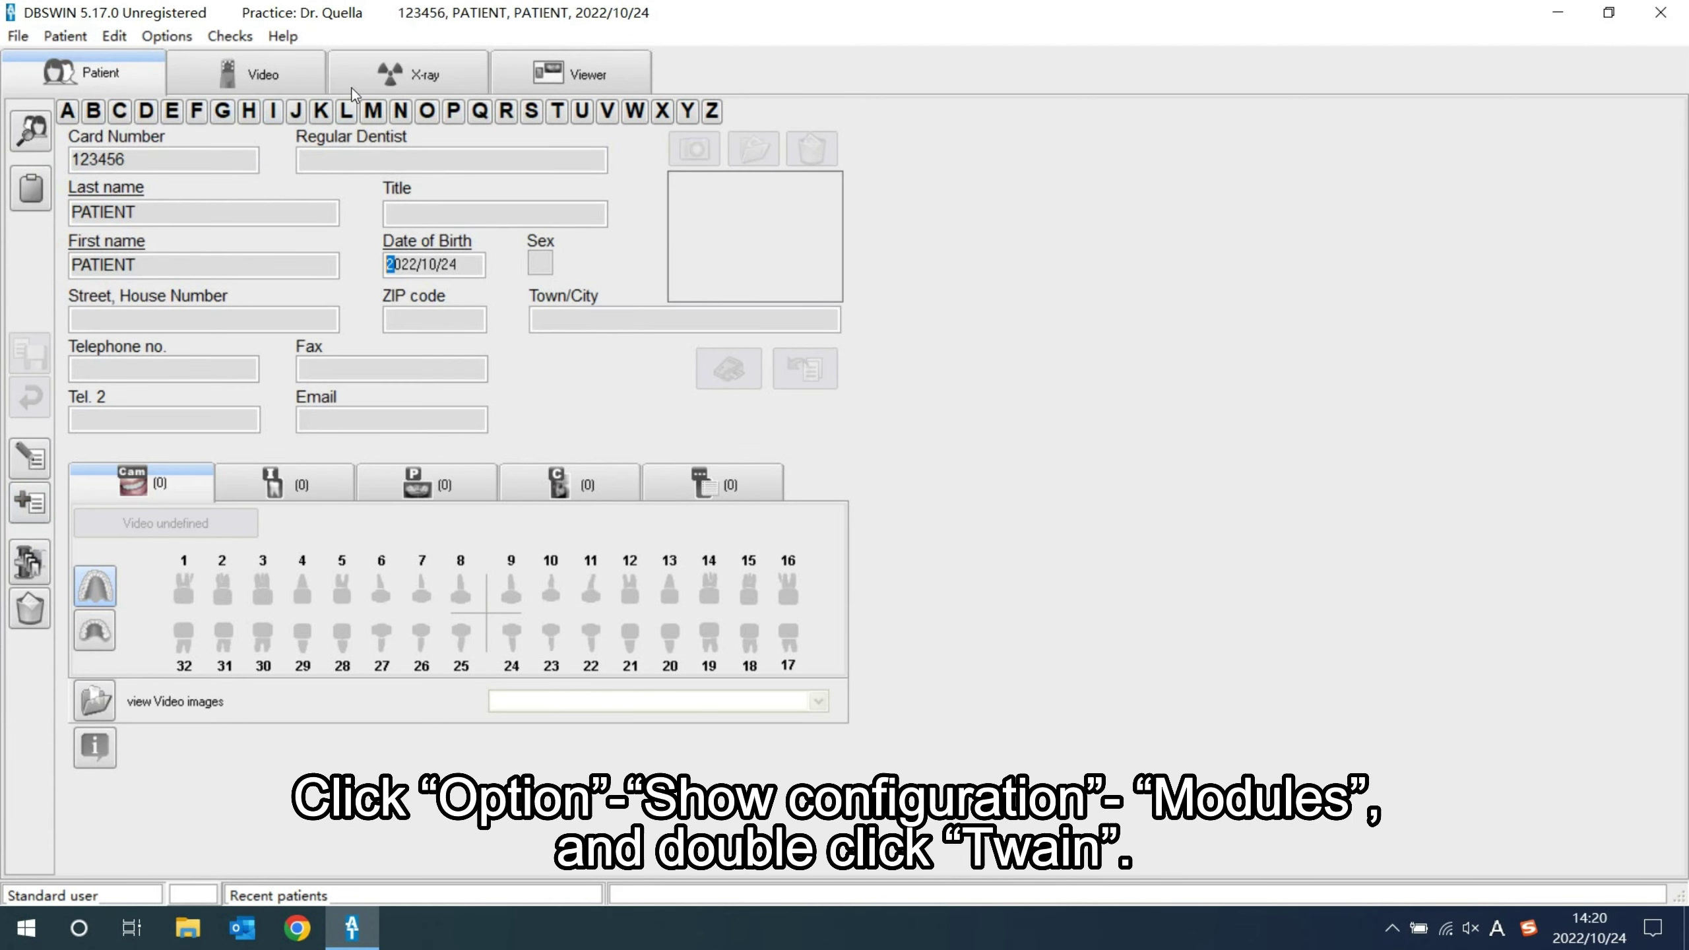
- In the Twain module's configuration, select the Twain designation that uses XVSensor TWAIN 1.0 in the Intra category and confirm
{"action": "left_click", "coordinate": [173, 39]}
{"action": "left_click", "coordinate": [207, 58]}
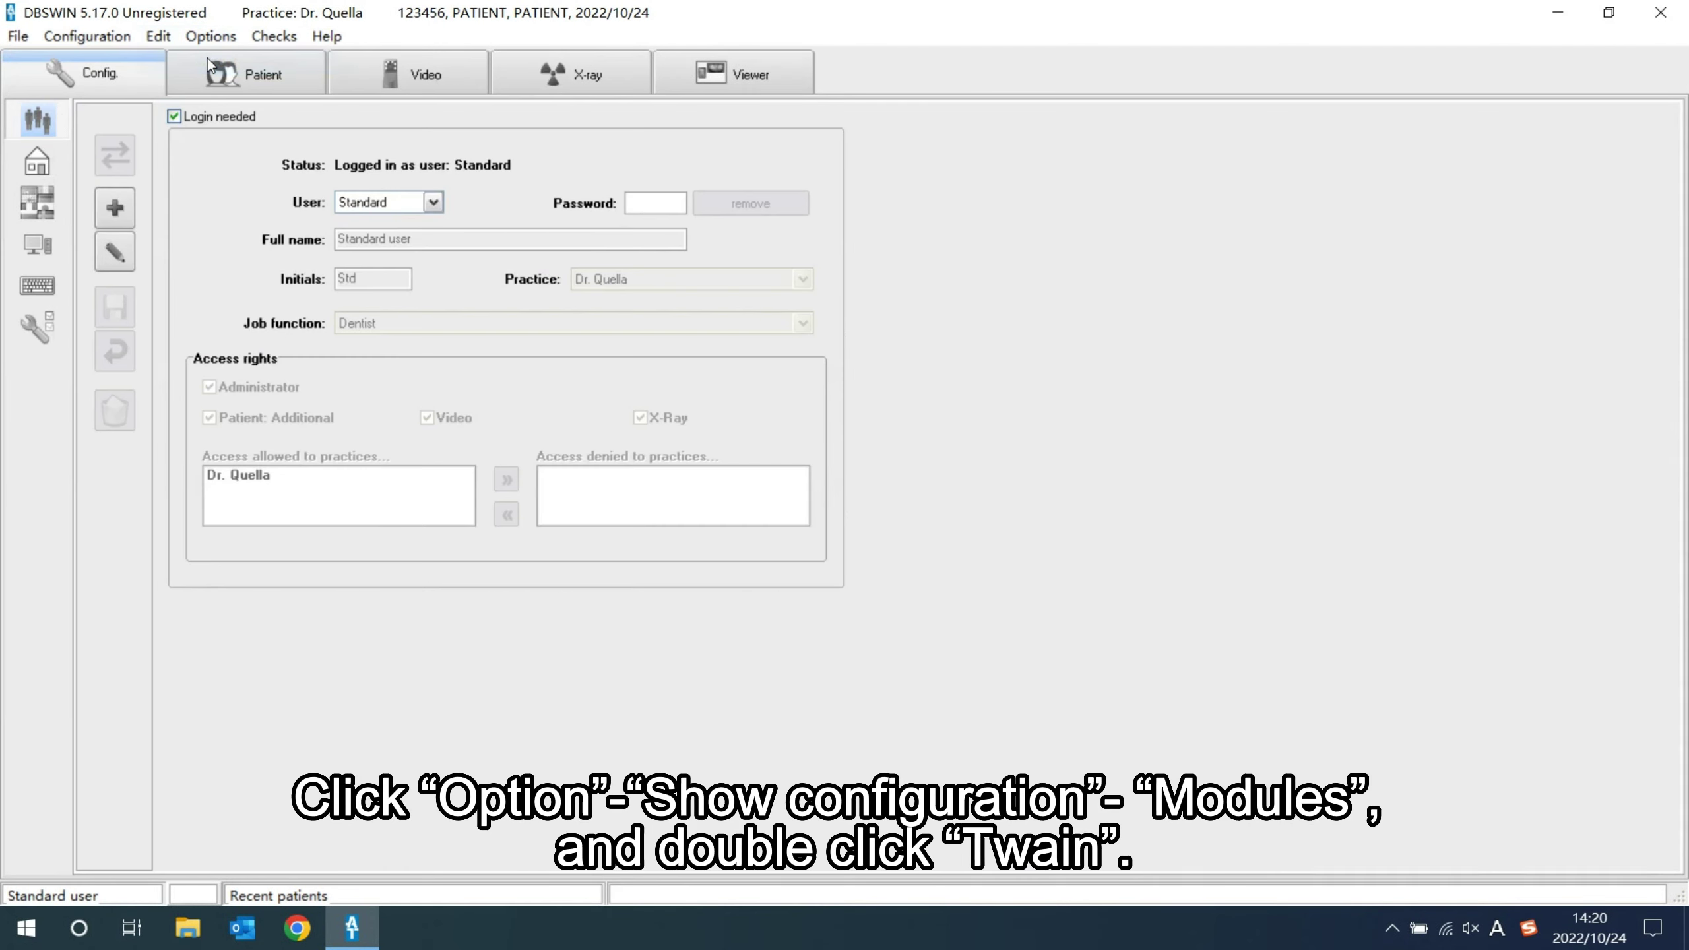
{"action": "left_click", "coordinate": [37, 328]}
{"action": "double_click", "coordinate": [133, 302]}
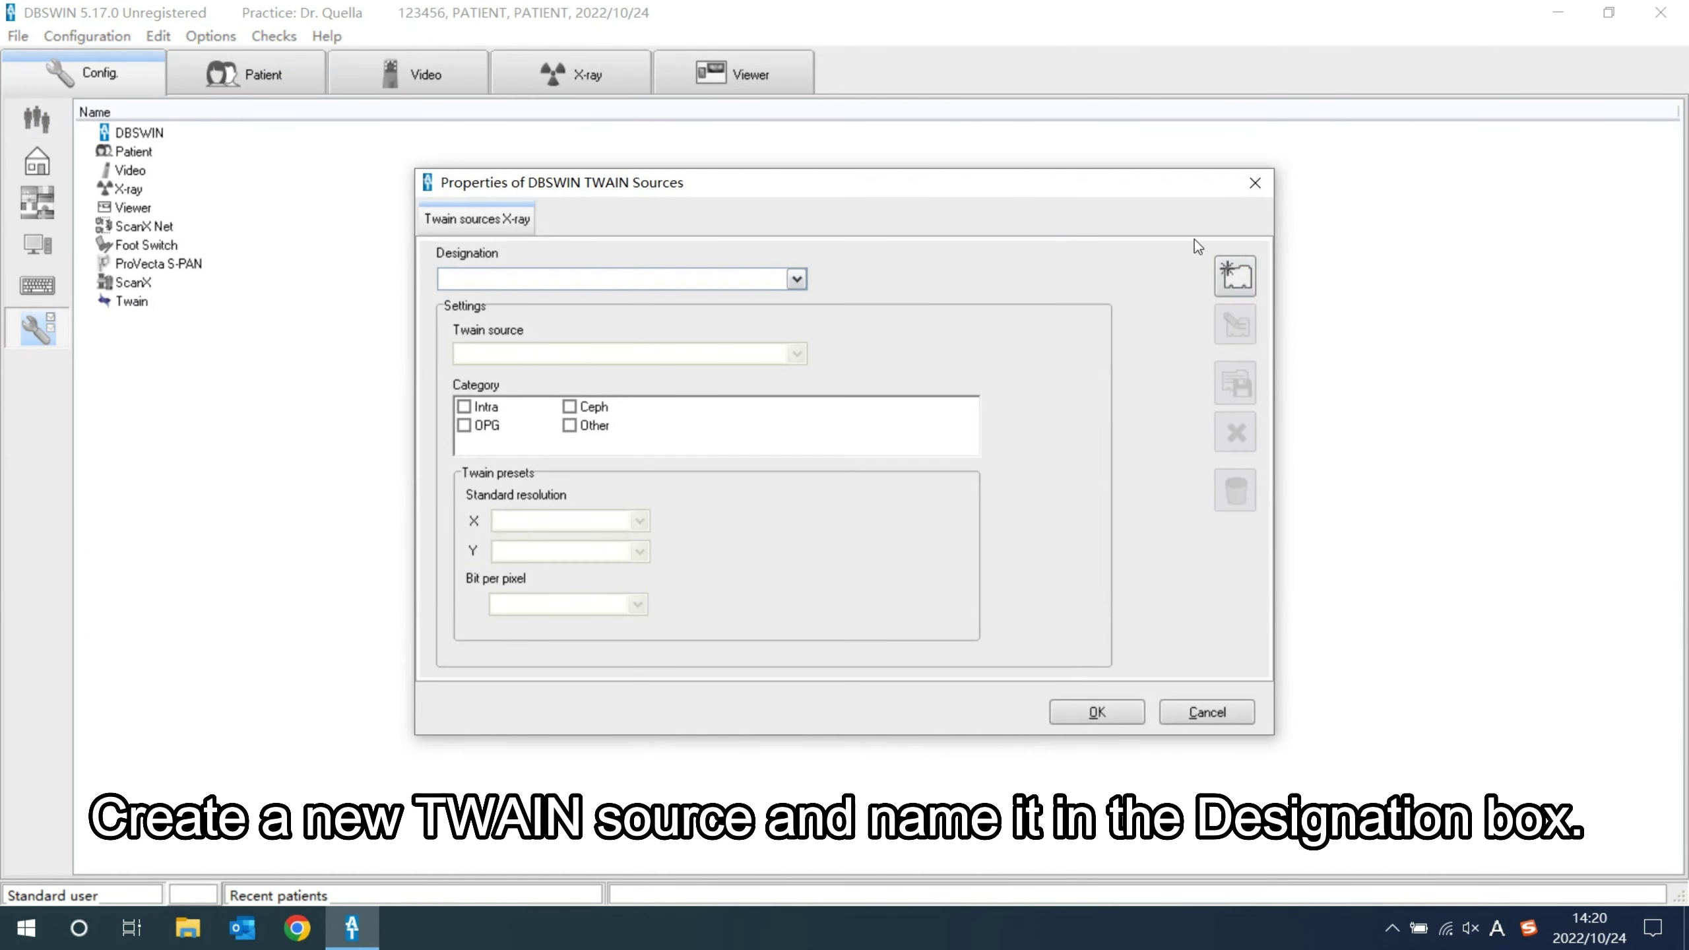
{"action": "left_click", "coordinate": [801, 278]}
{"action": "left_click", "coordinate": [667, 301]}
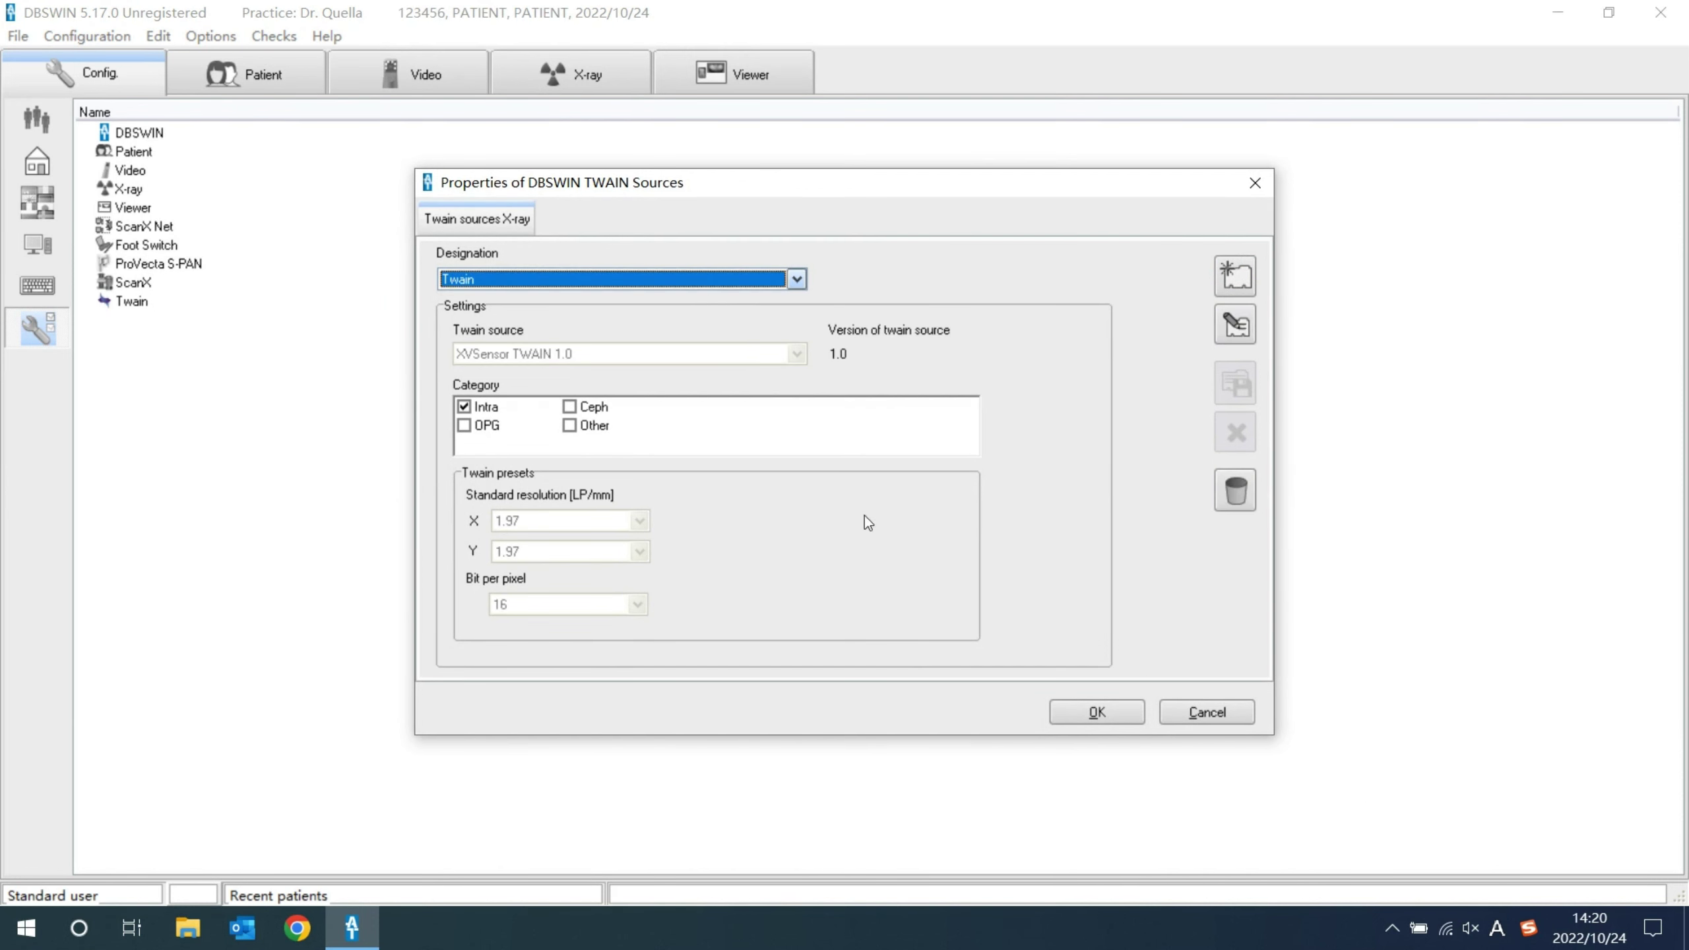
{"action": "left_click", "coordinate": [1089, 720]}
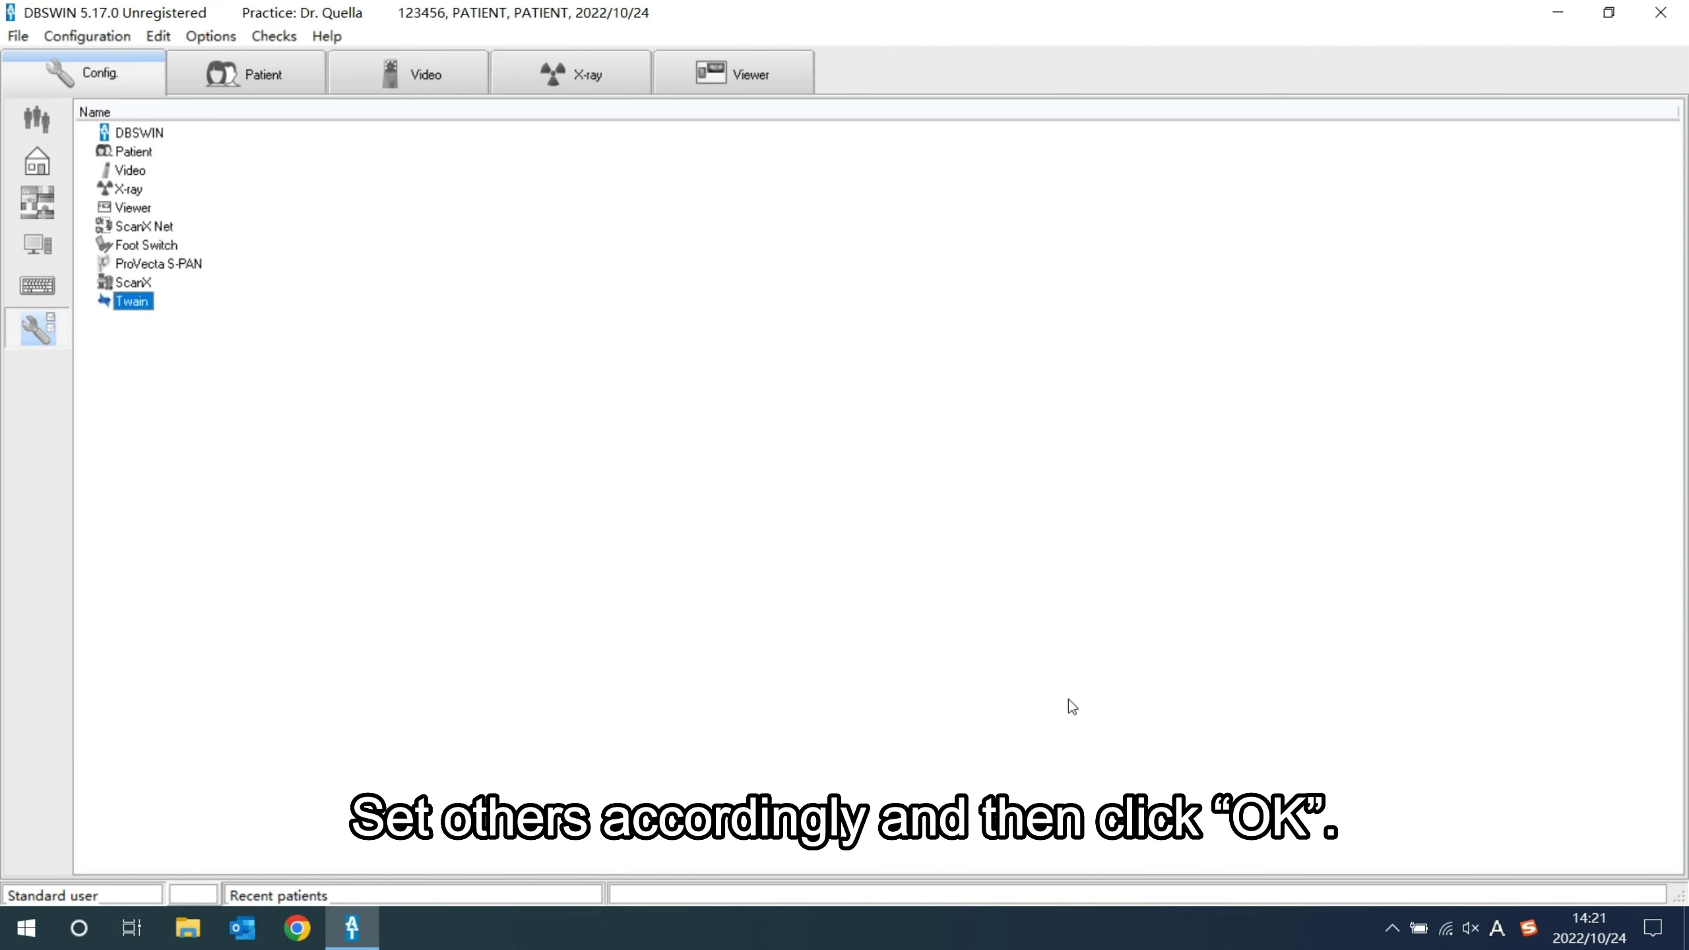
- Start an X-ray image input through Twain using the Full Mouth Series 10 template
{"action": "left_click", "coordinate": [552, 69]}
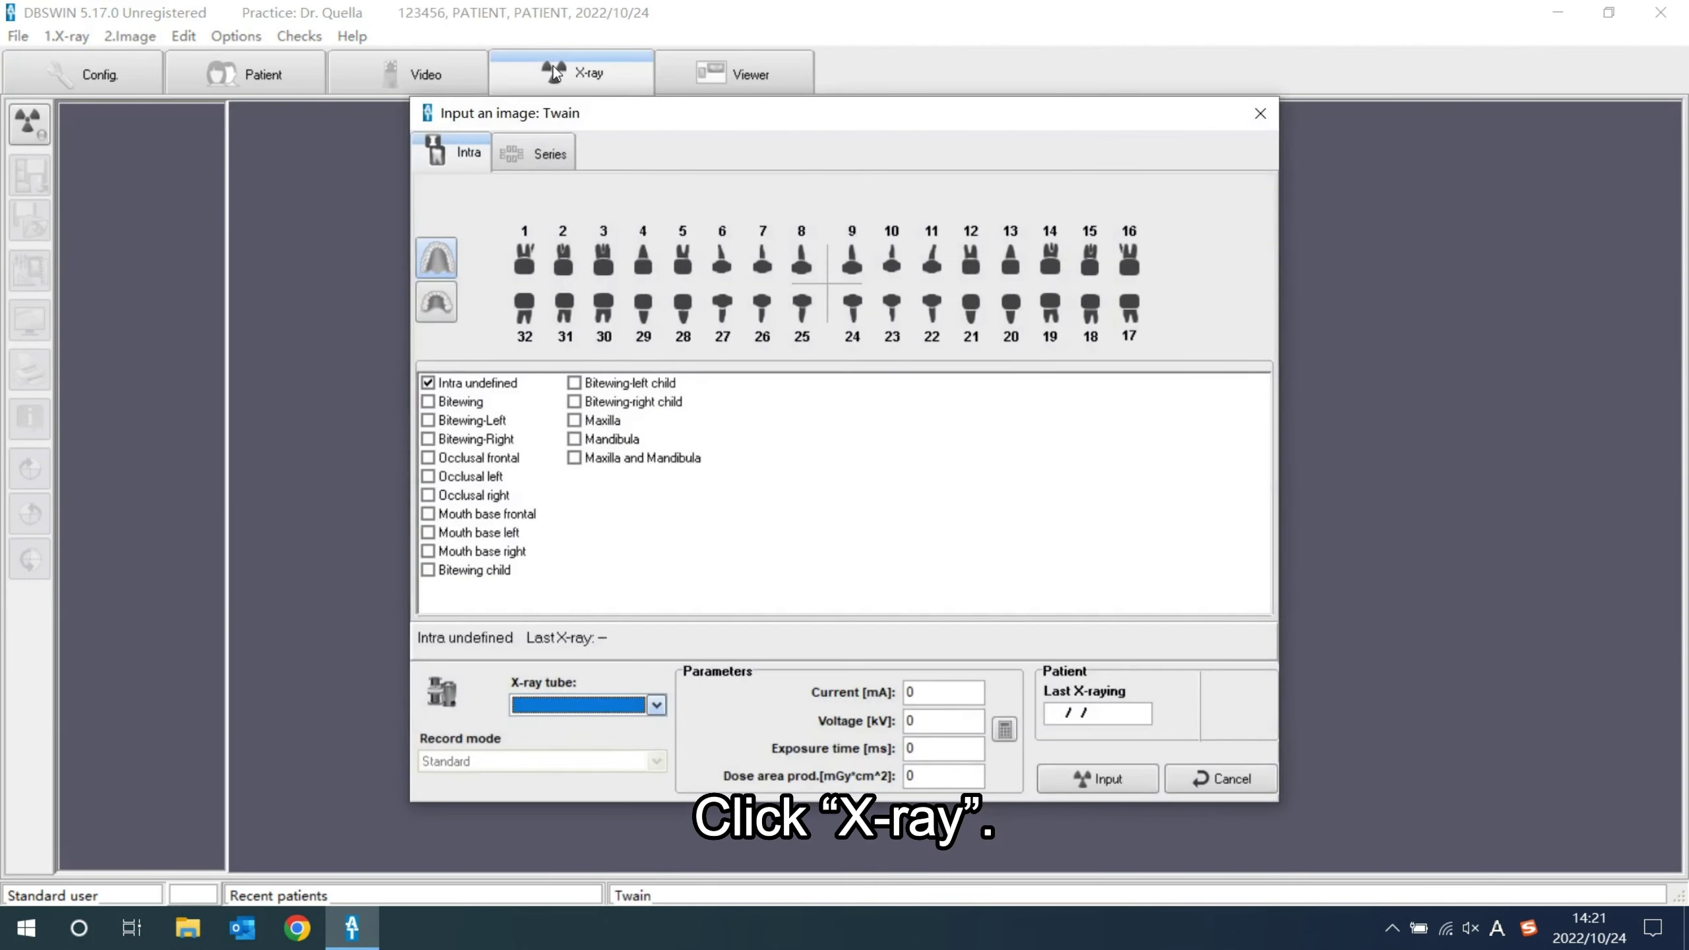
{"action": "left_click", "coordinate": [552, 153]}
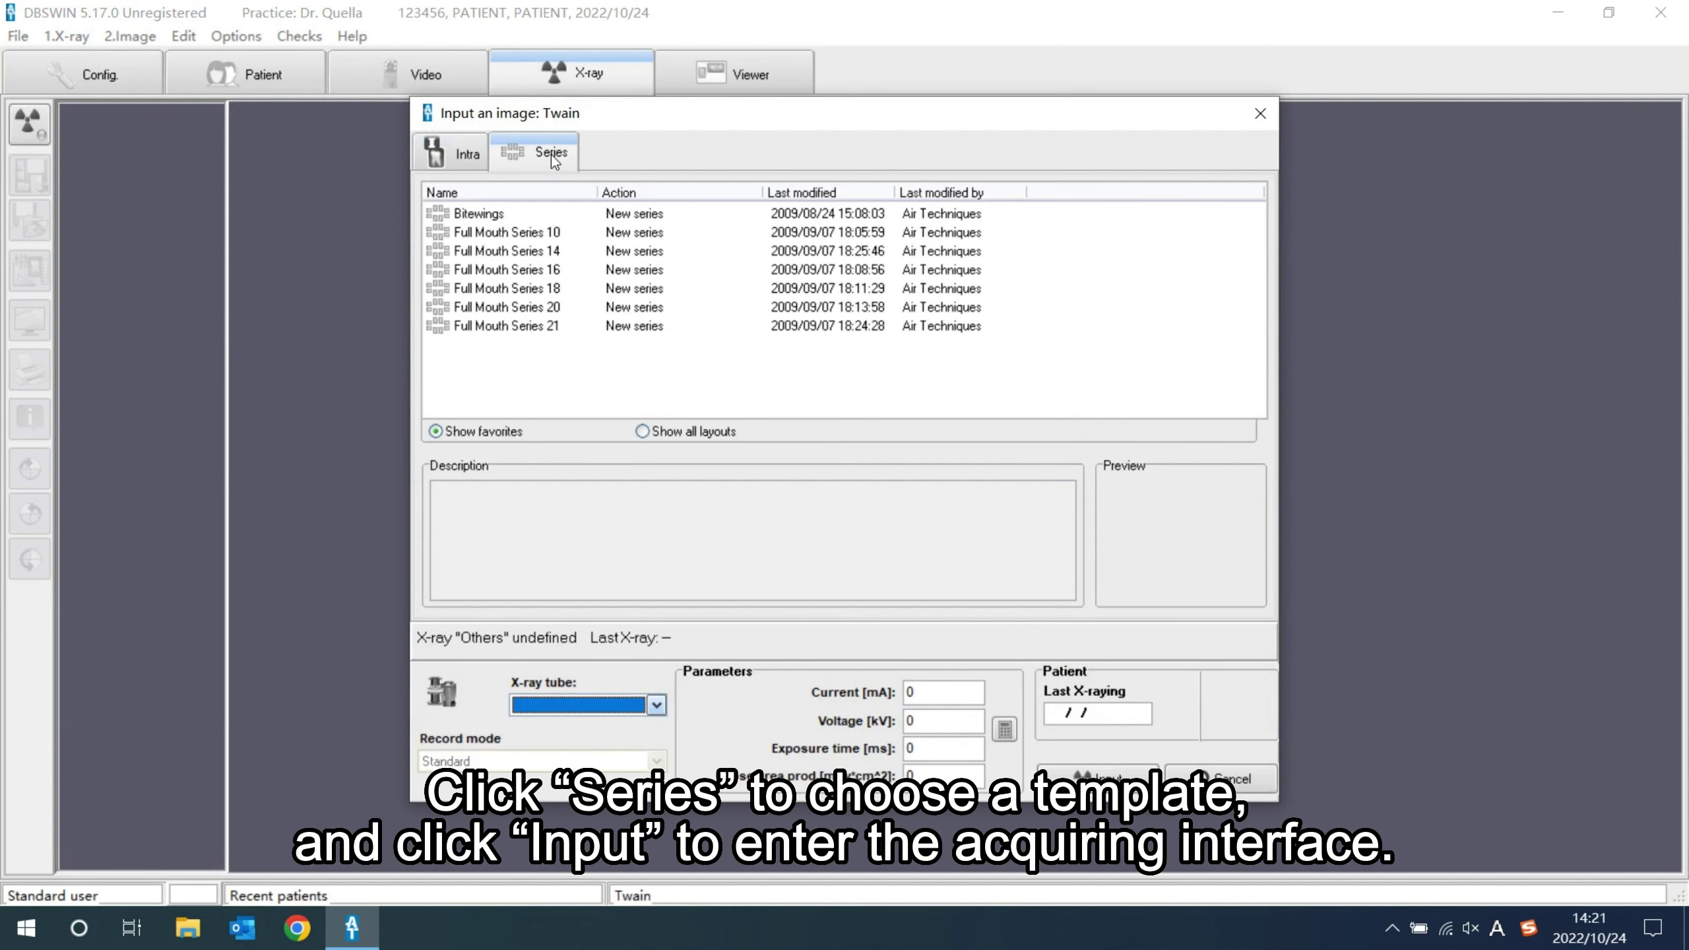
{"action": "double_click", "coordinate": [541, 232]}
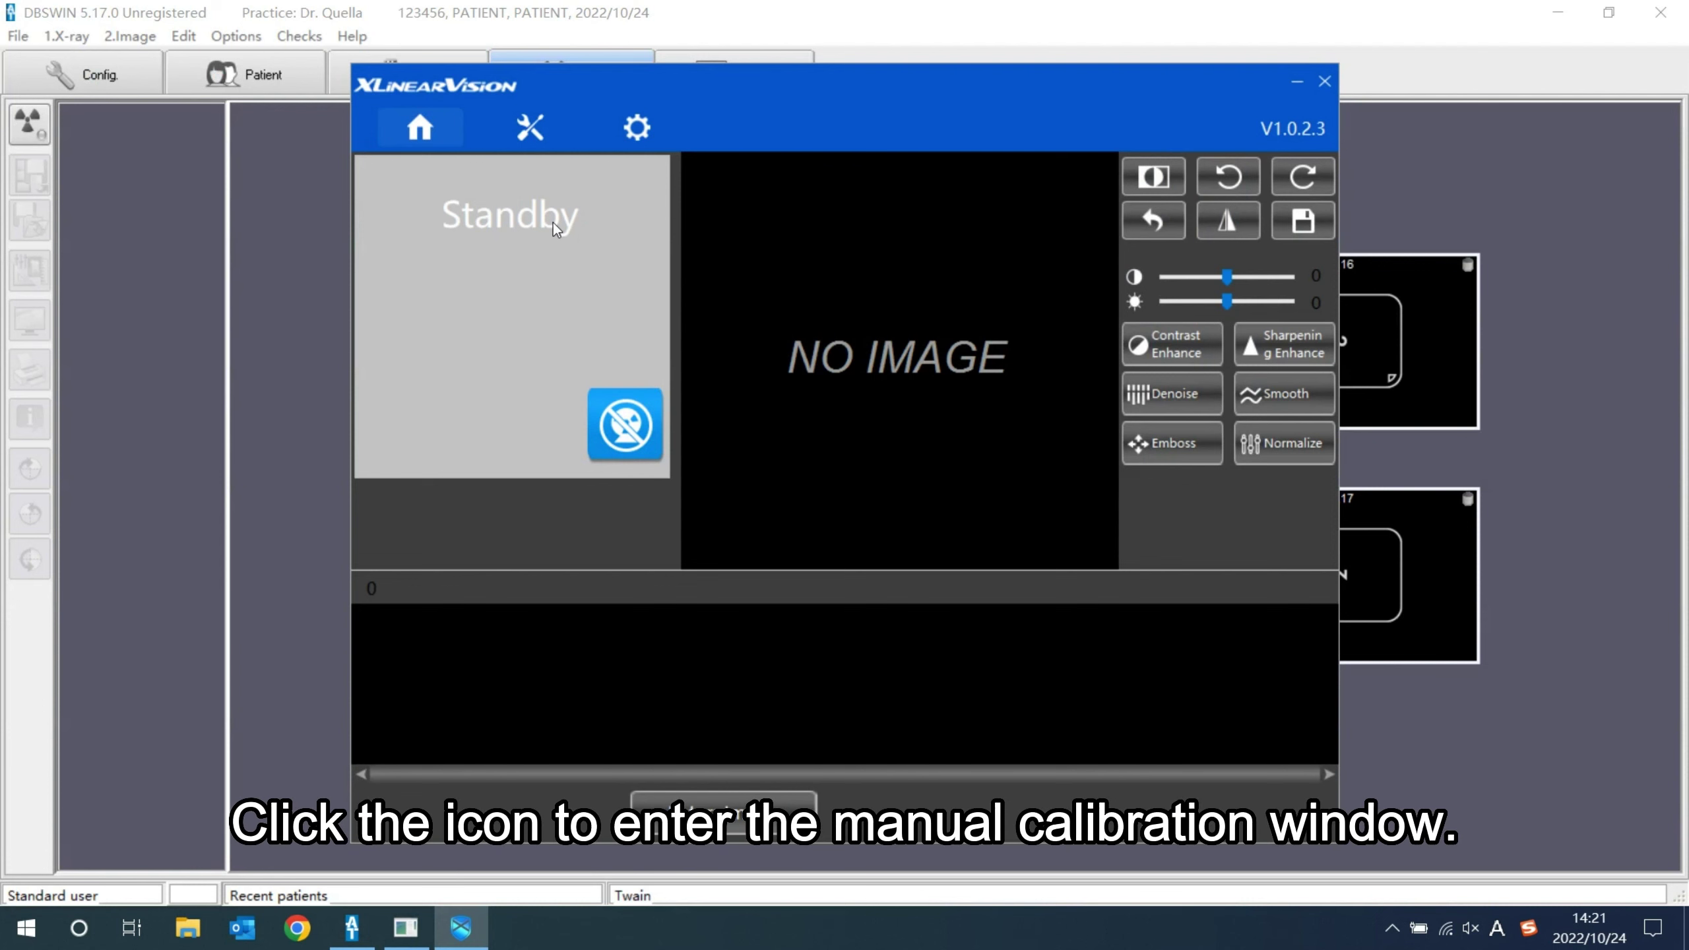
- Expose all eight image slots in the manual calibration window and run the sensor calibration
{"action": "left_click", "coordinate": [525, 129]}
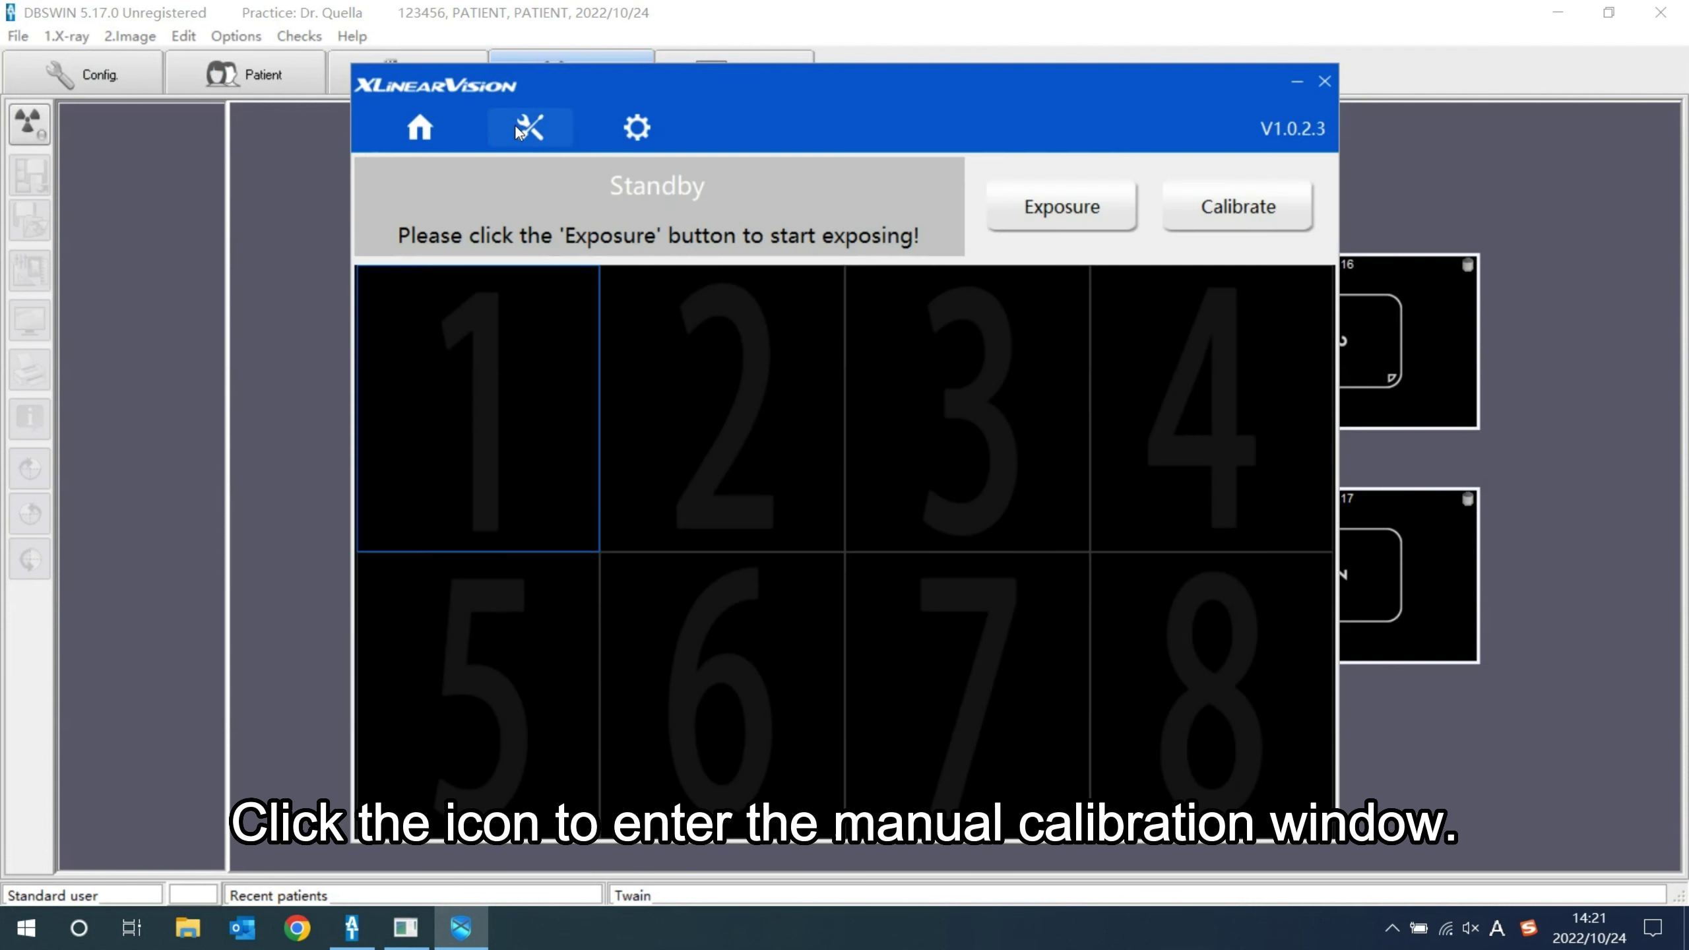
{"action": "left_click", "coordinate": [1066, 208]}
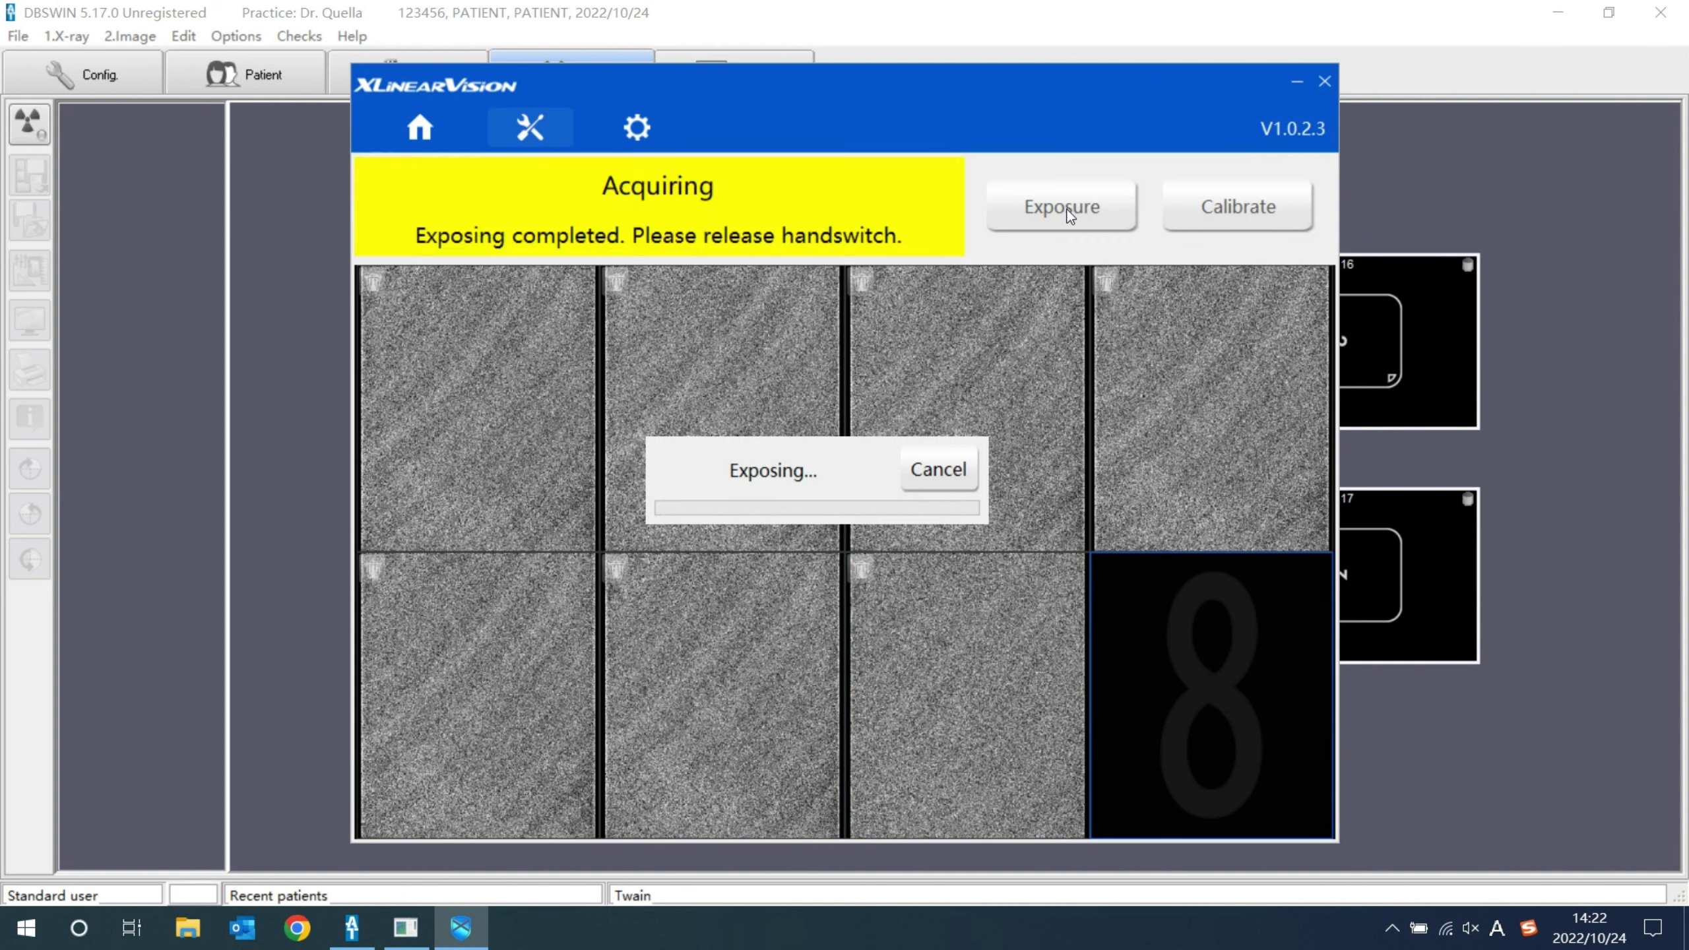
{"action": "left_click", "coordinate": [1246, 204]}
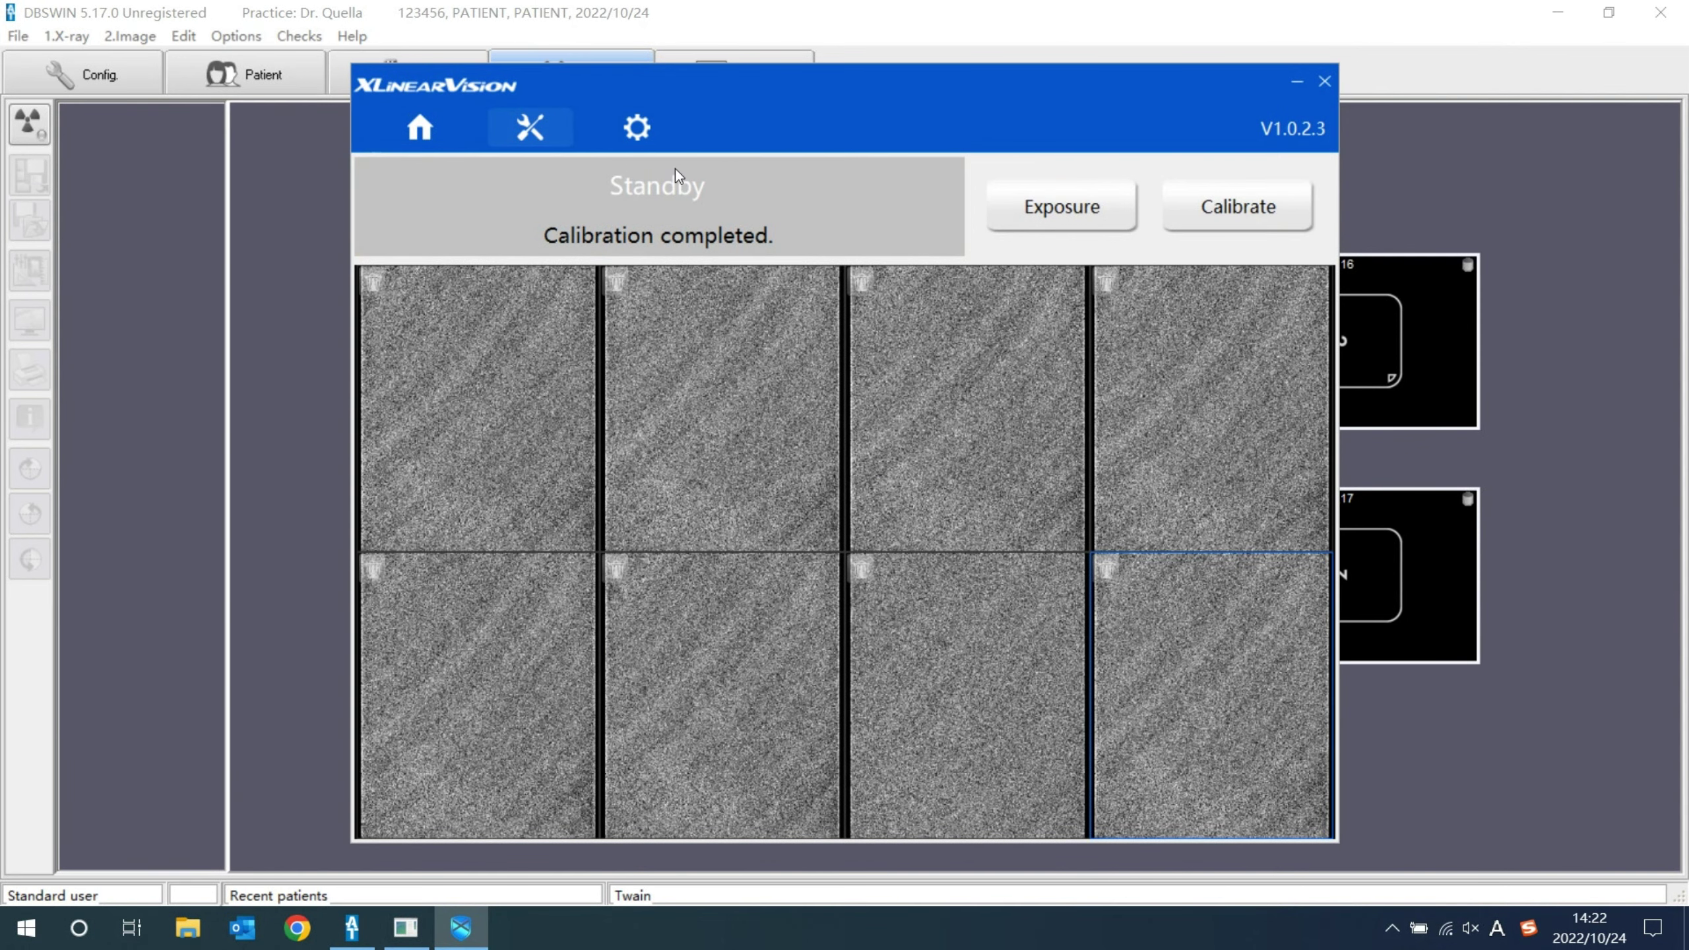
- Enable the DBSWIN profile in the TWAIN driver's settings, save it and close the Setting window
{"action": "left_click", "coordinate": [647, 135]}
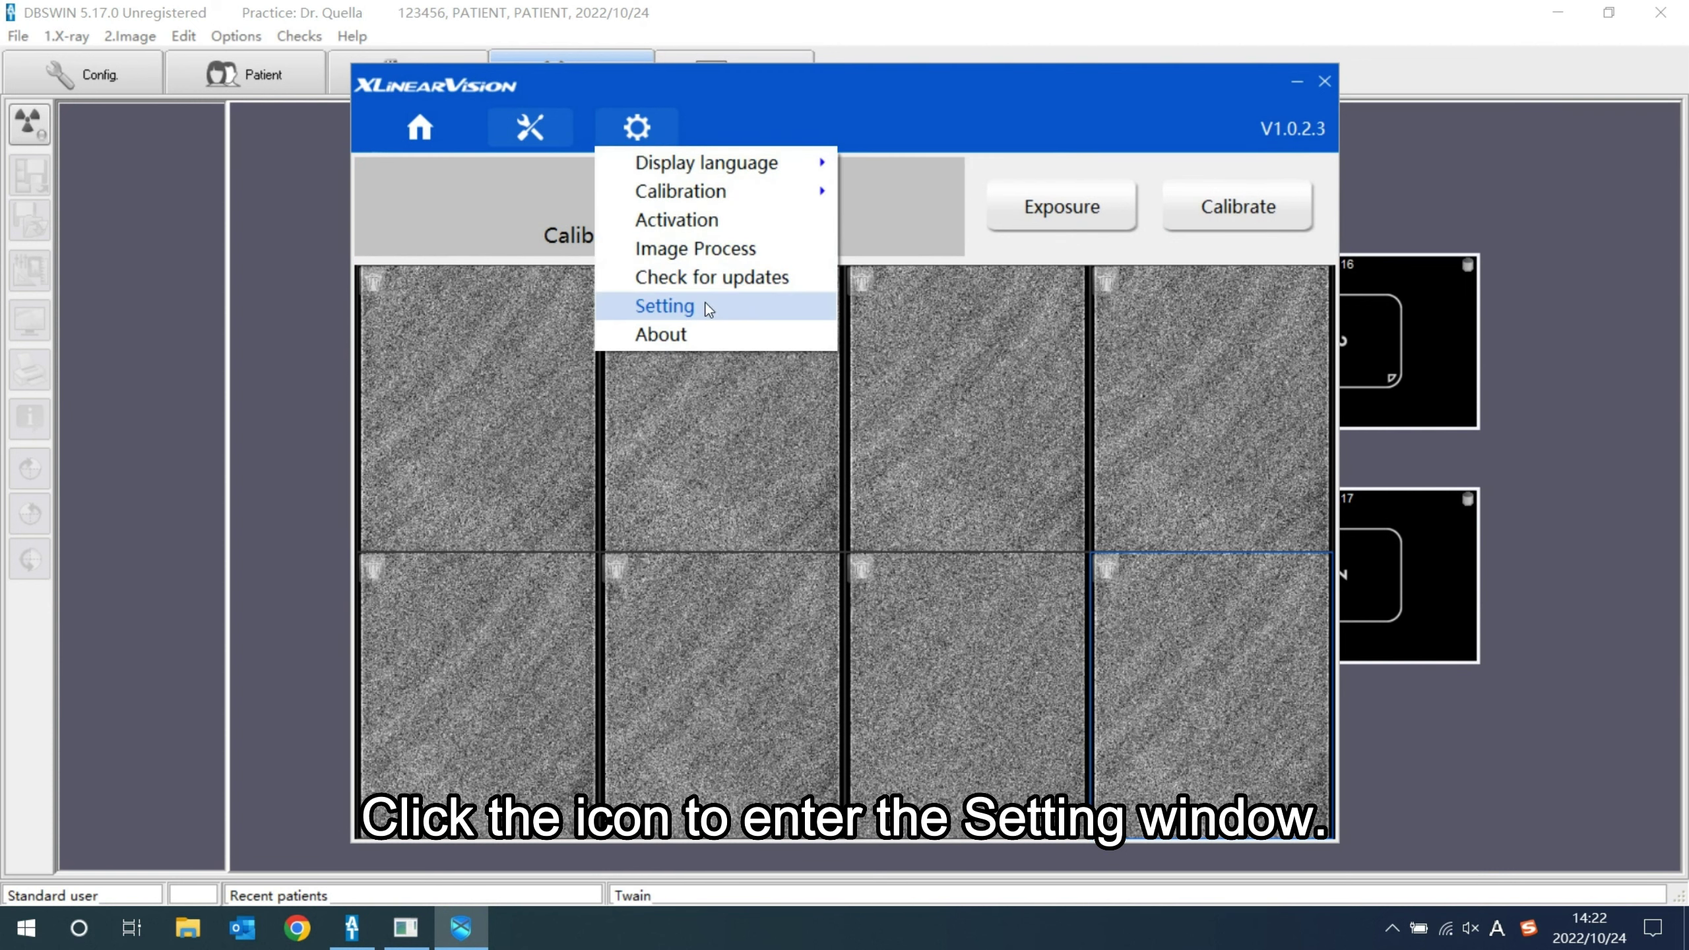
{"action": "left_click", "coordinate": [730, 306]}
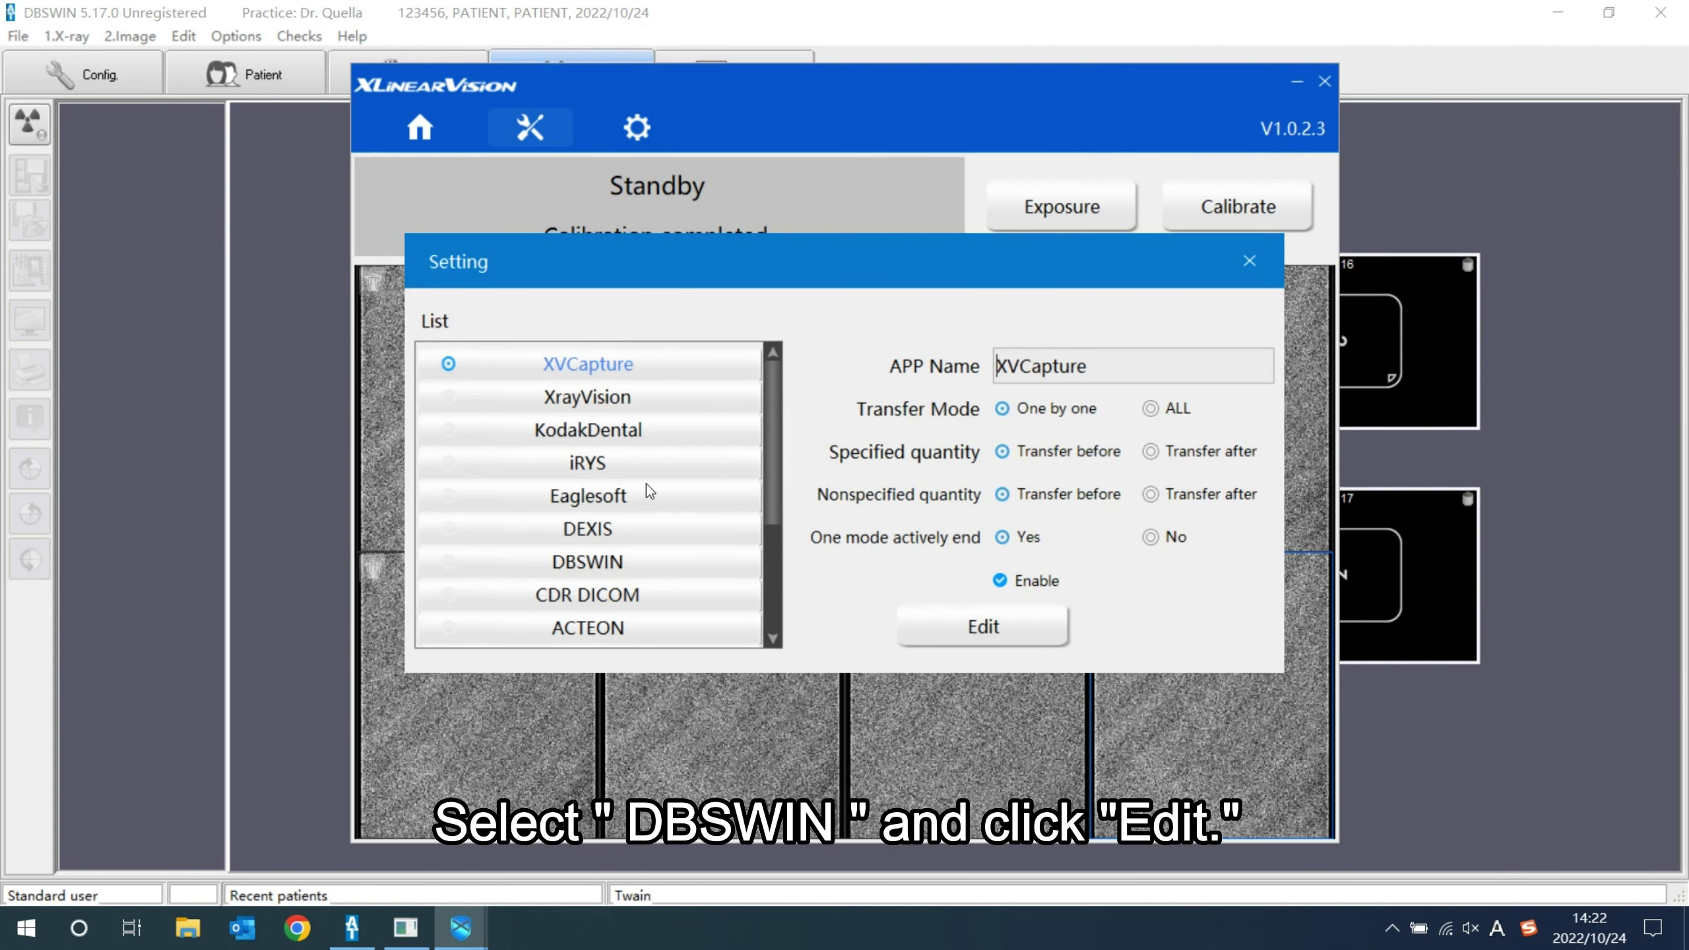
{"action": "left_click", "coordinate": [600, 566]}
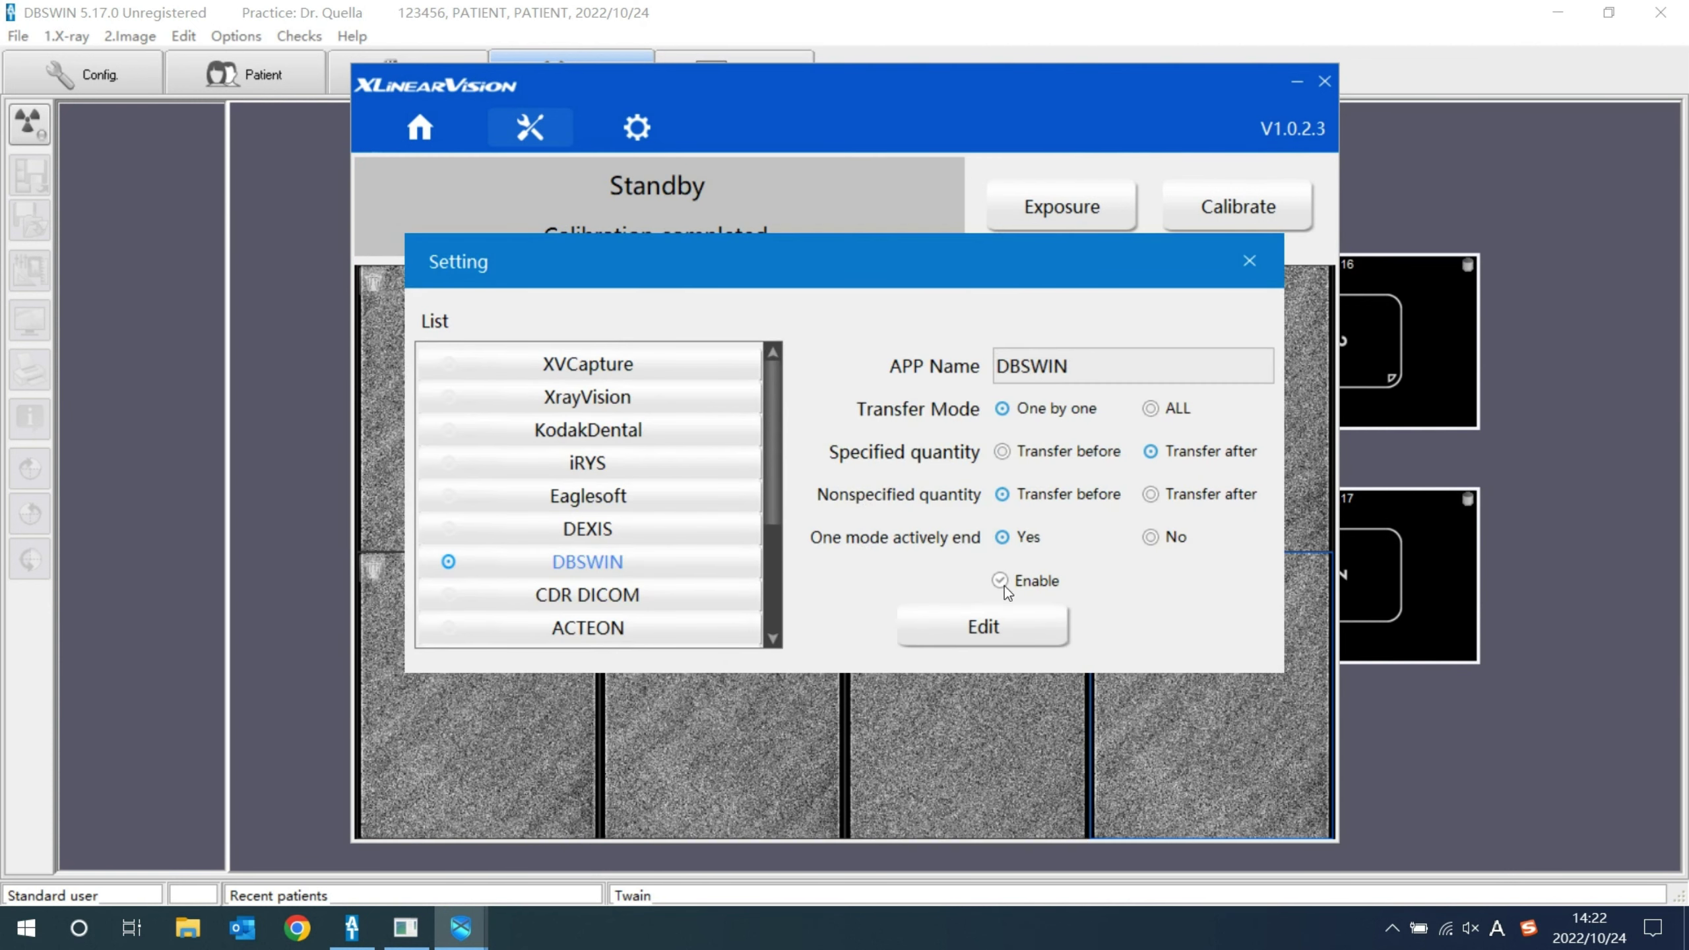
{"action": "left_click", "coordinate": [998, 624]}
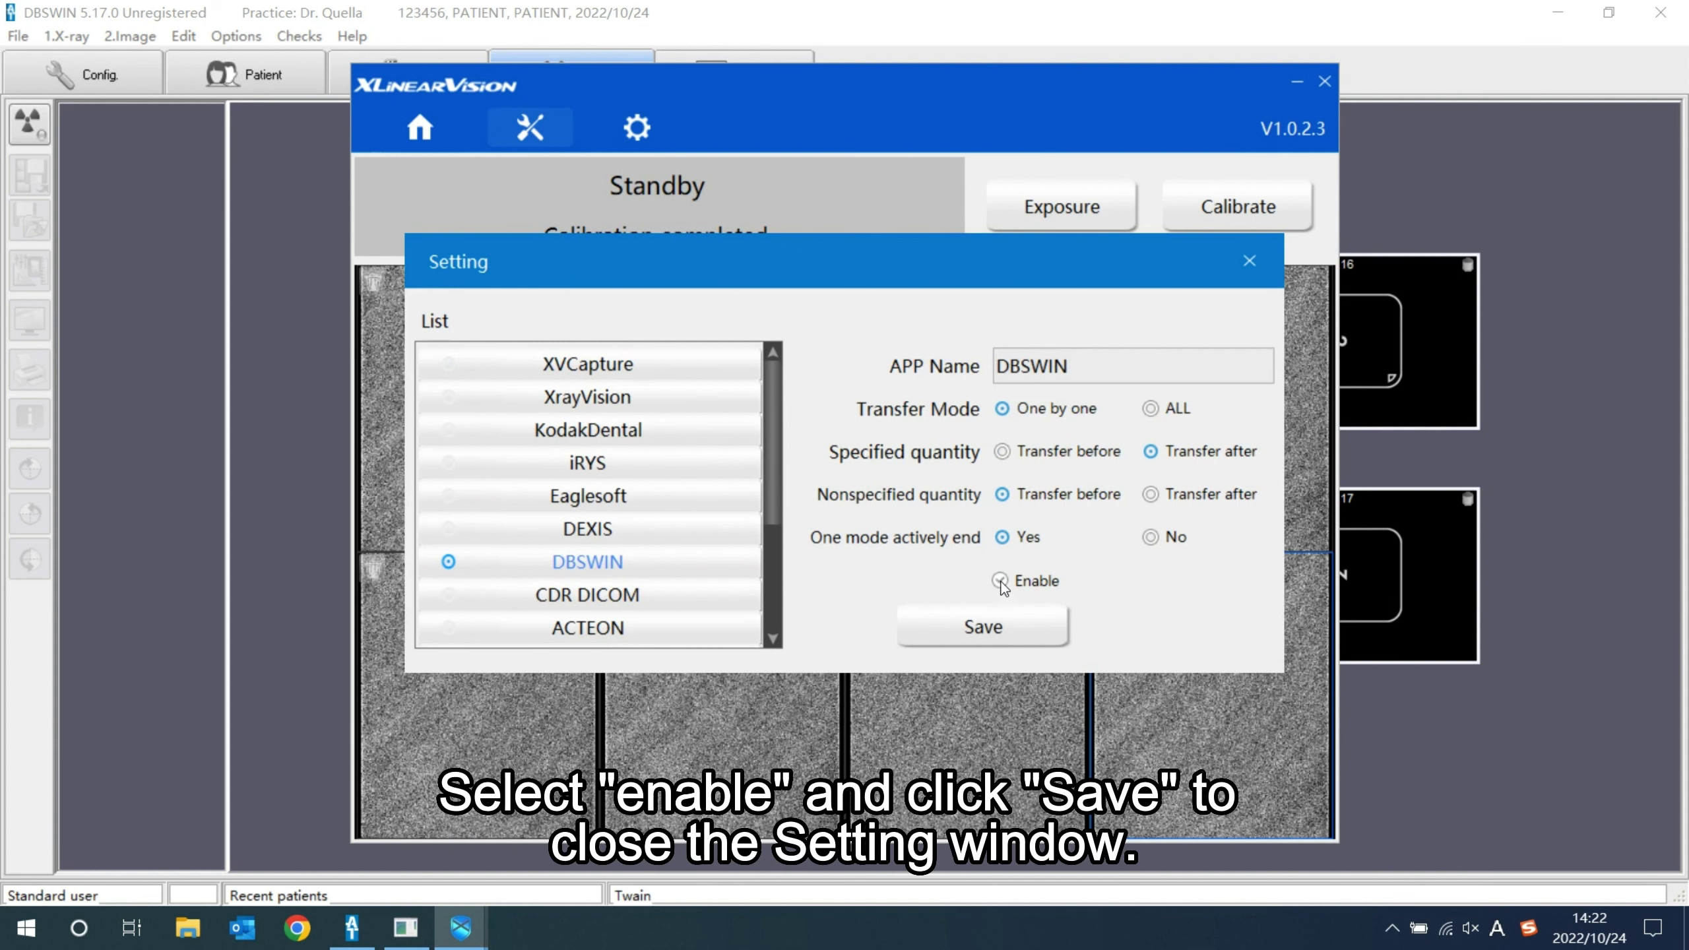
{"action": "left_click", "coordinate": [1016, 637]}
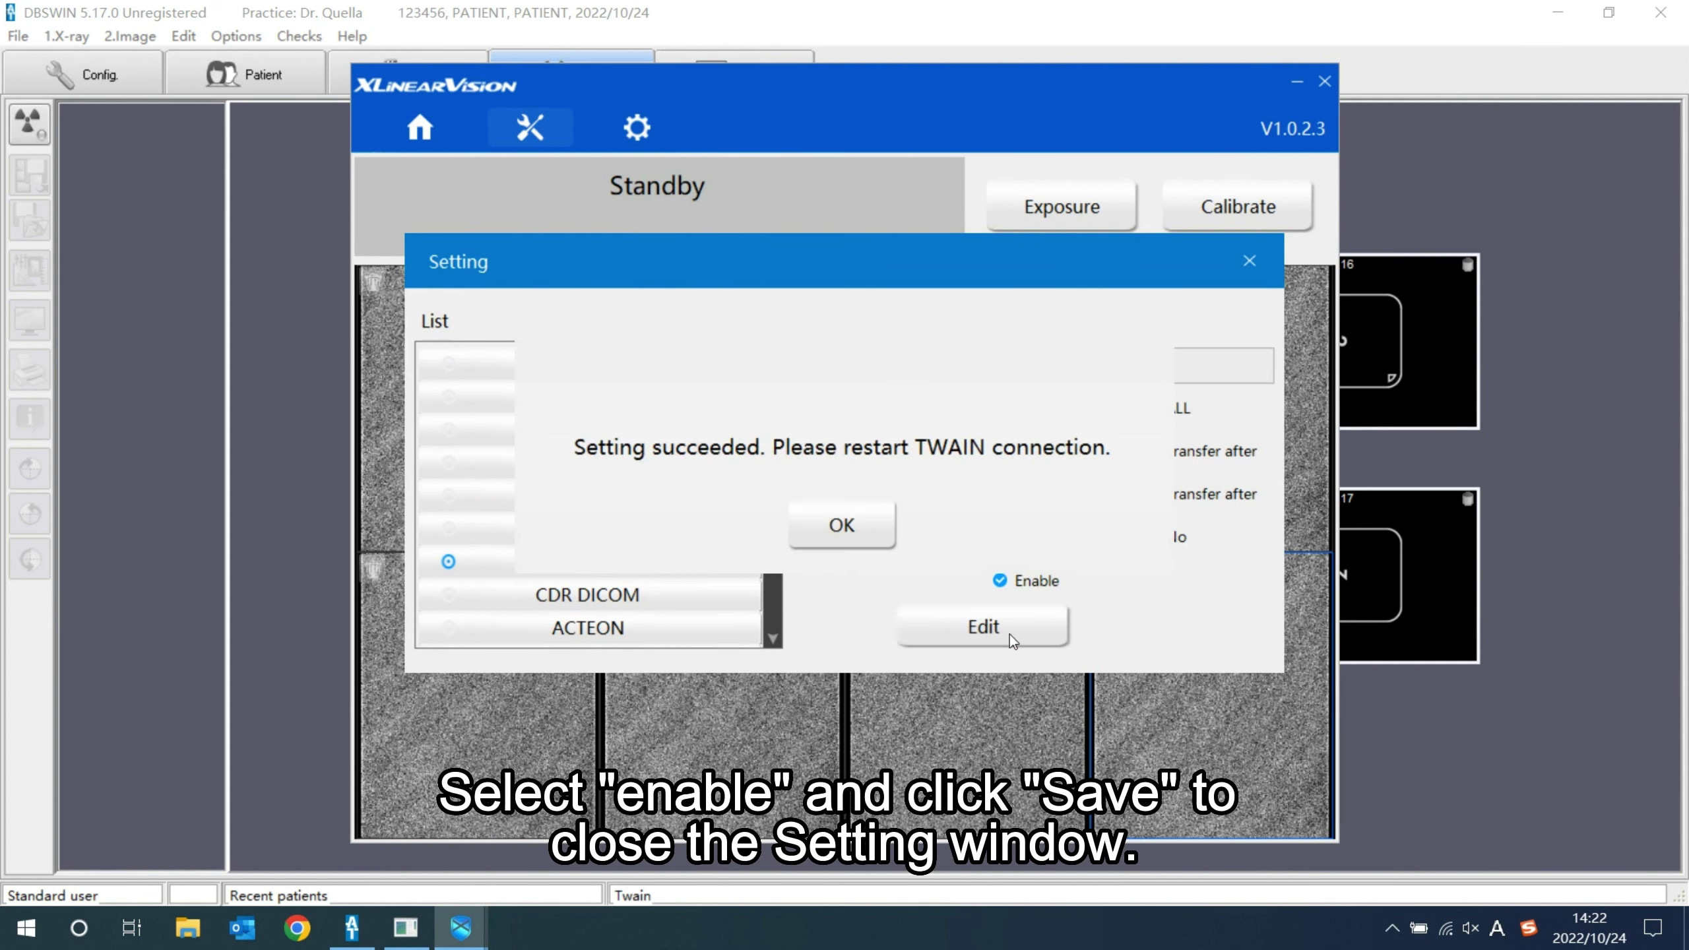
{"action": "left_click", "coordinate": [845, 526]}
{"action": "left_click", "coordinate": [1249, 260]}
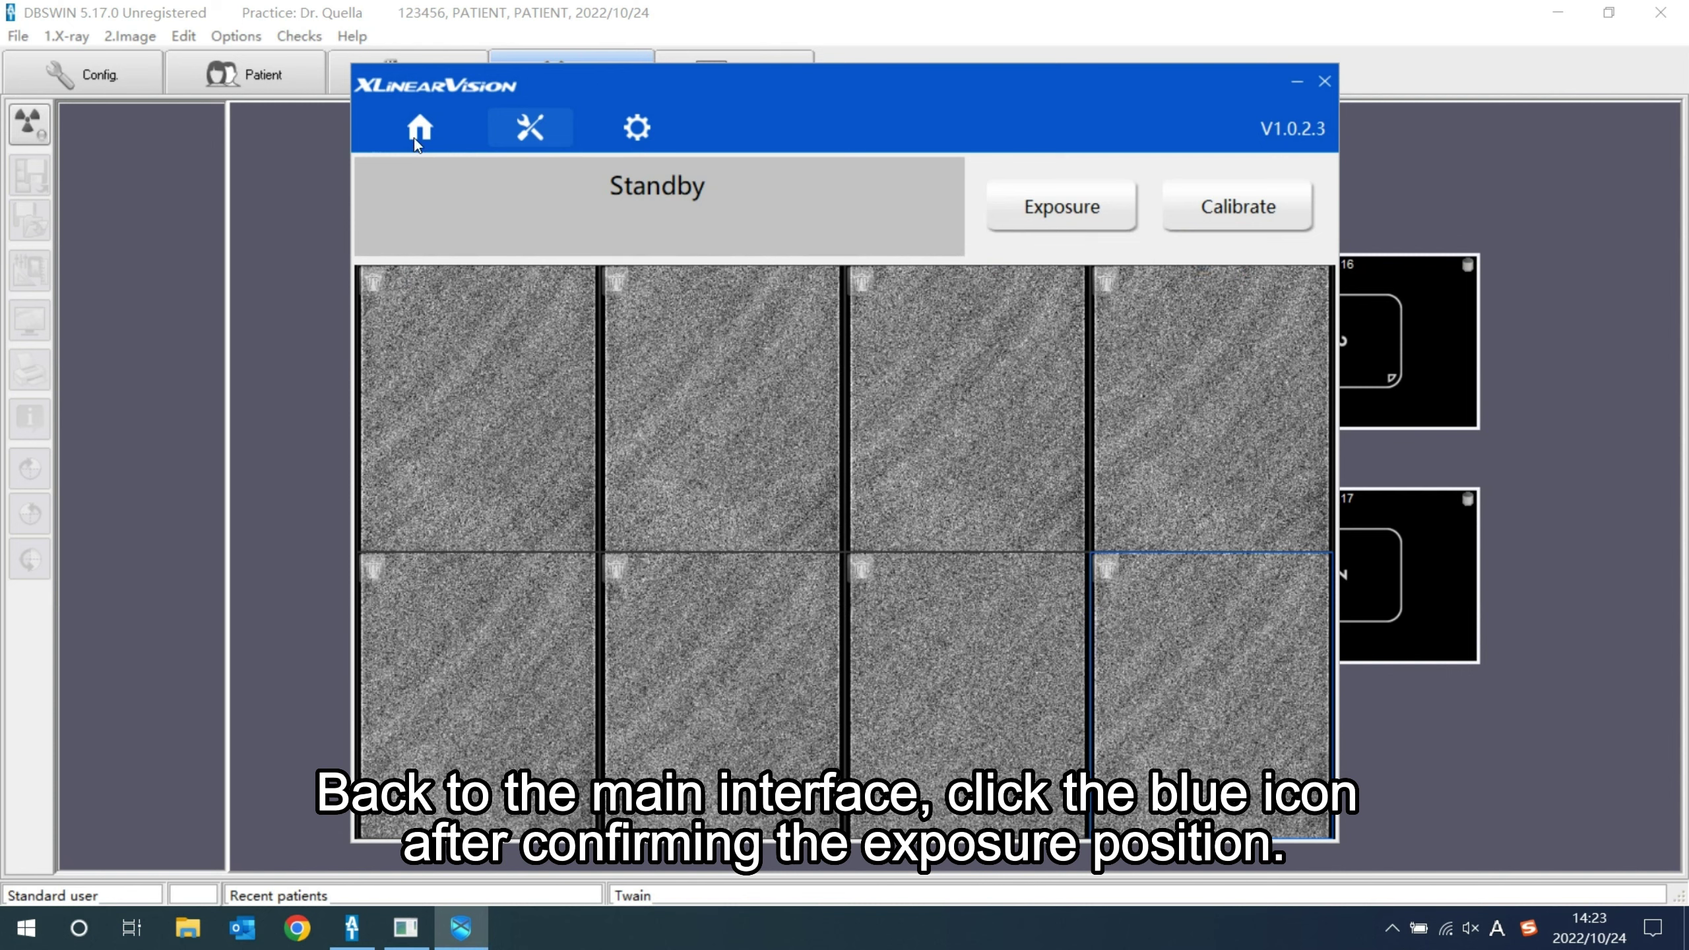
- Acquire the X-ray images for the full mouth series from the driver's main interface and return them to DBSWIN
{"action": "left_click", "coordinate": [414, 136]}
{"action": "left_click", "coordinate": [628, 425]}
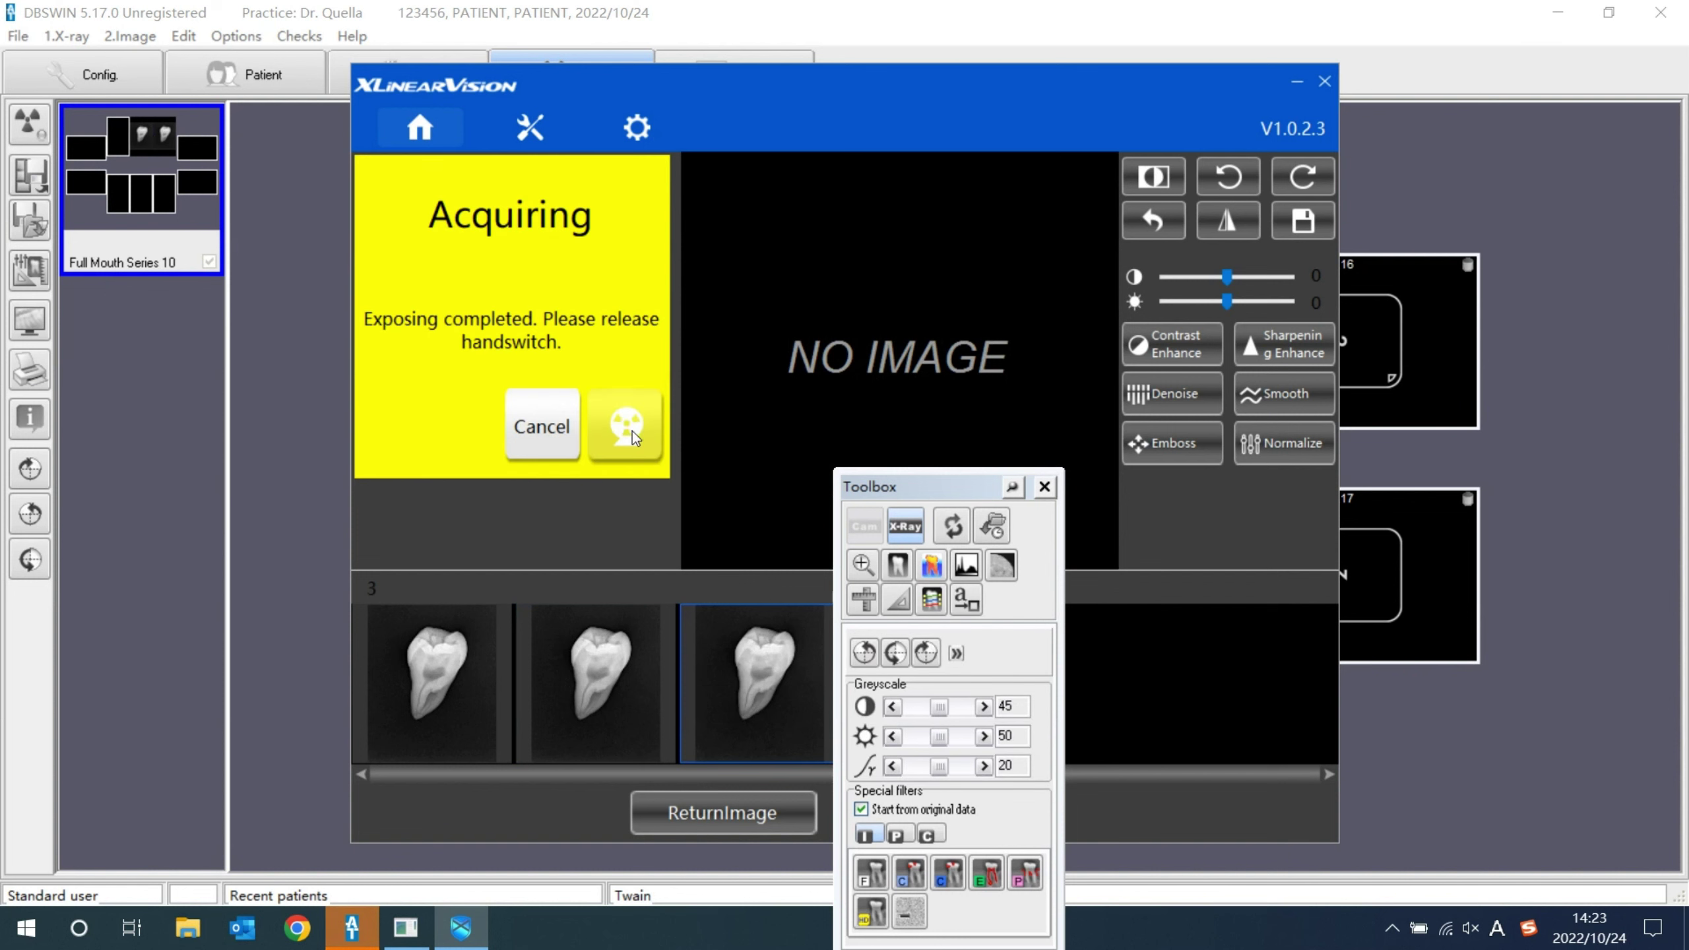
{"action": "left_click", "coordinate": [1044, 495]}
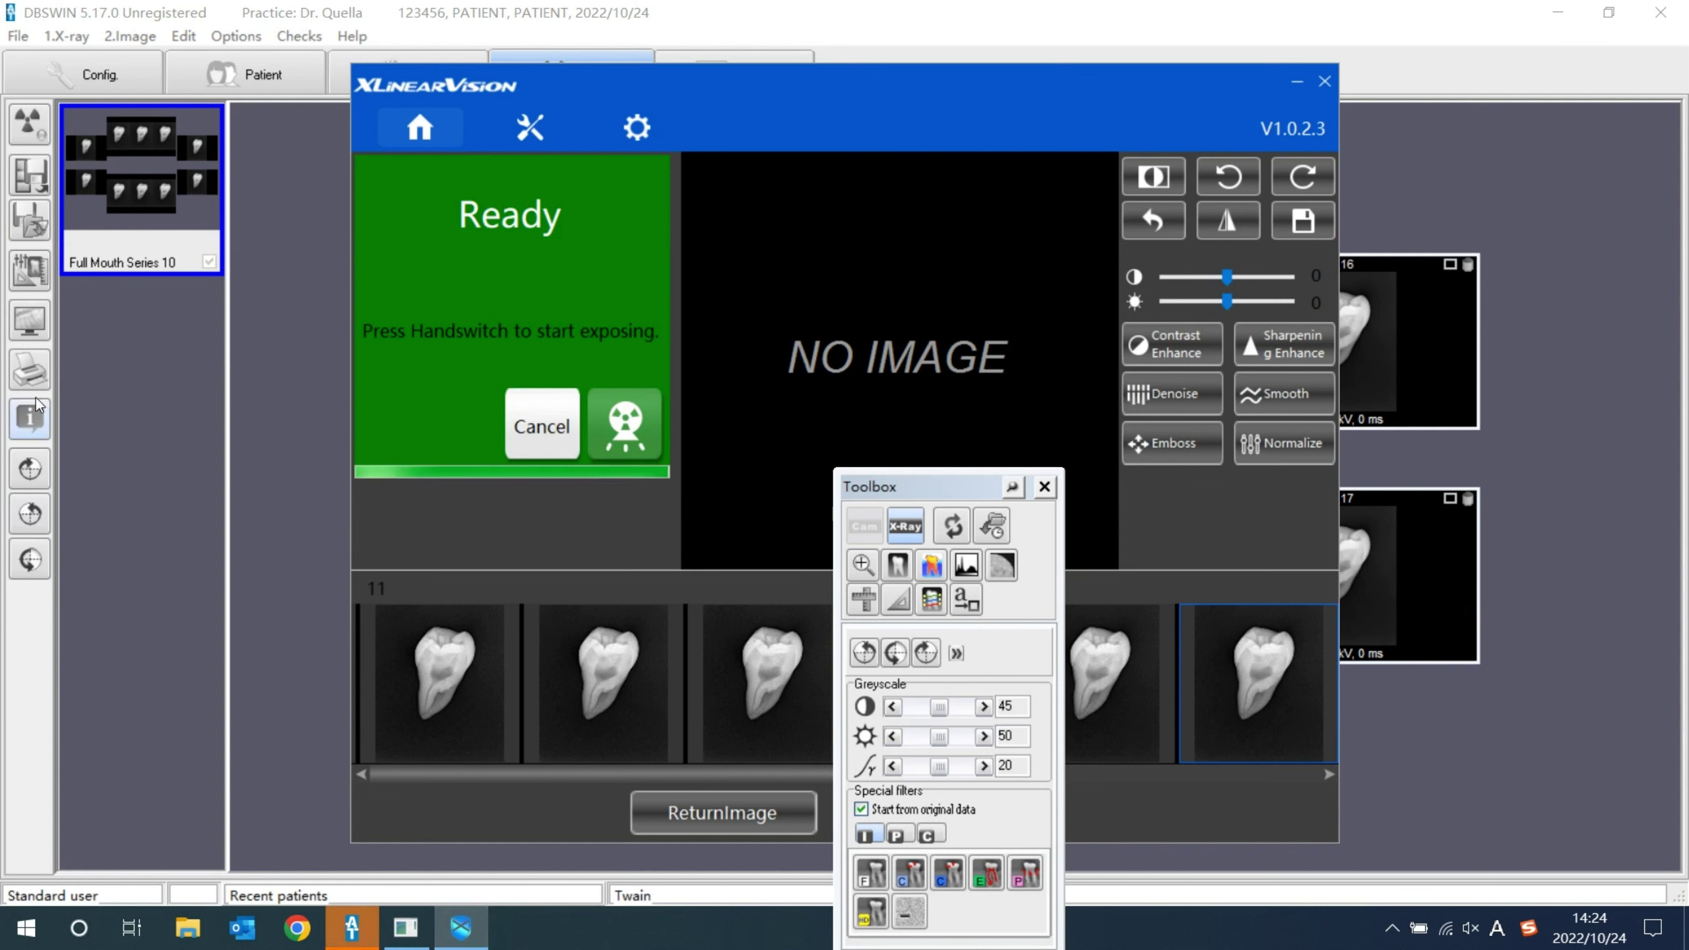
{"action": "left_click", "coordinate": [663, 816]}
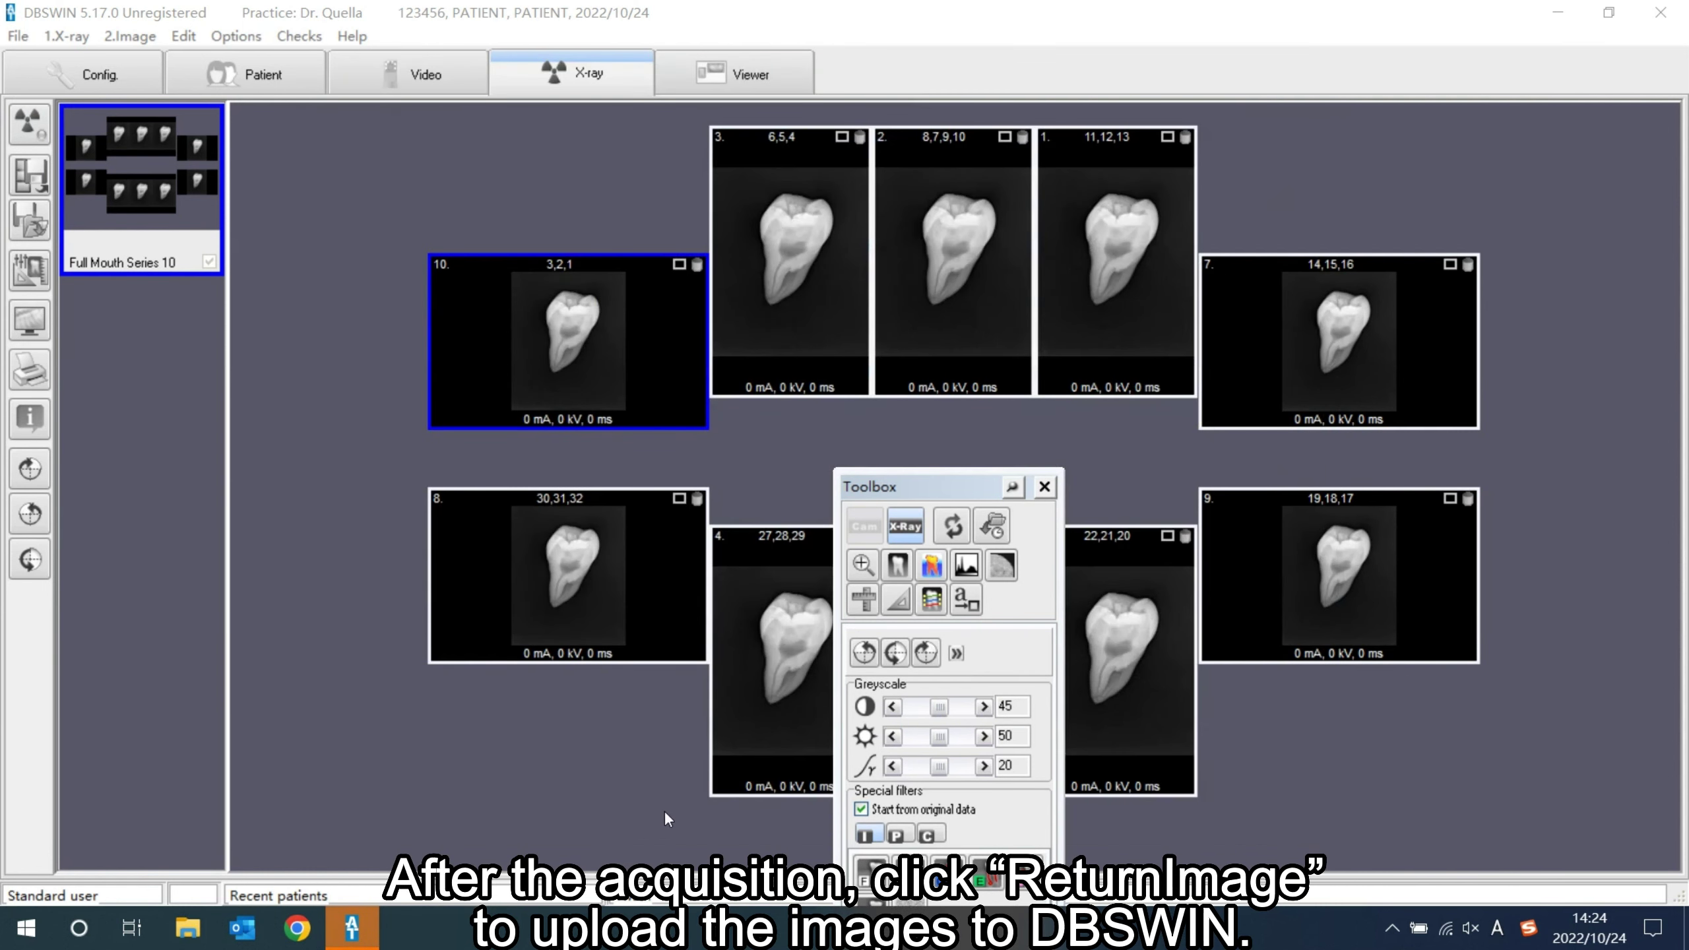